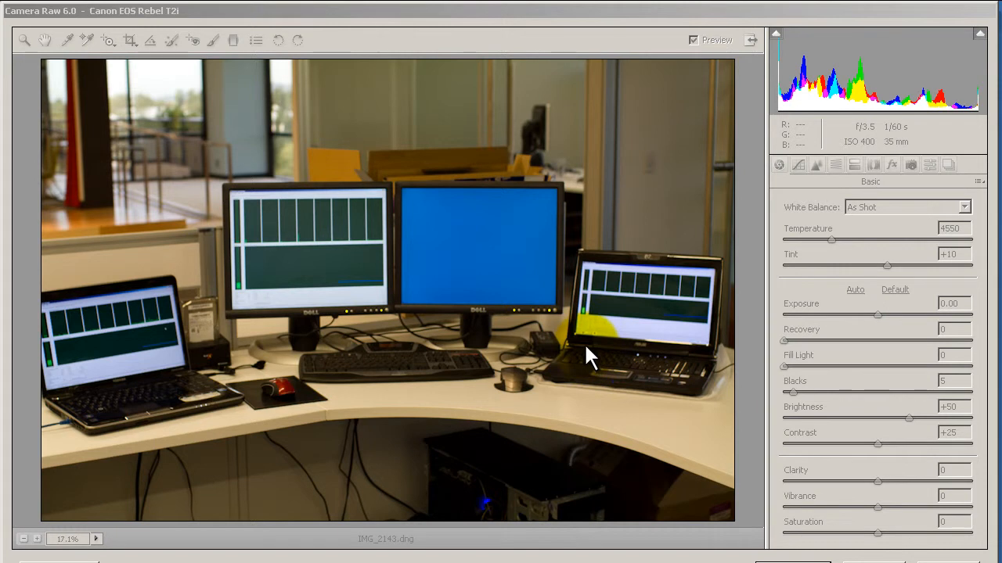
Step: Try the Auto, Daylight and Cloudy white balance presets on the photo
left_click(590, 218)
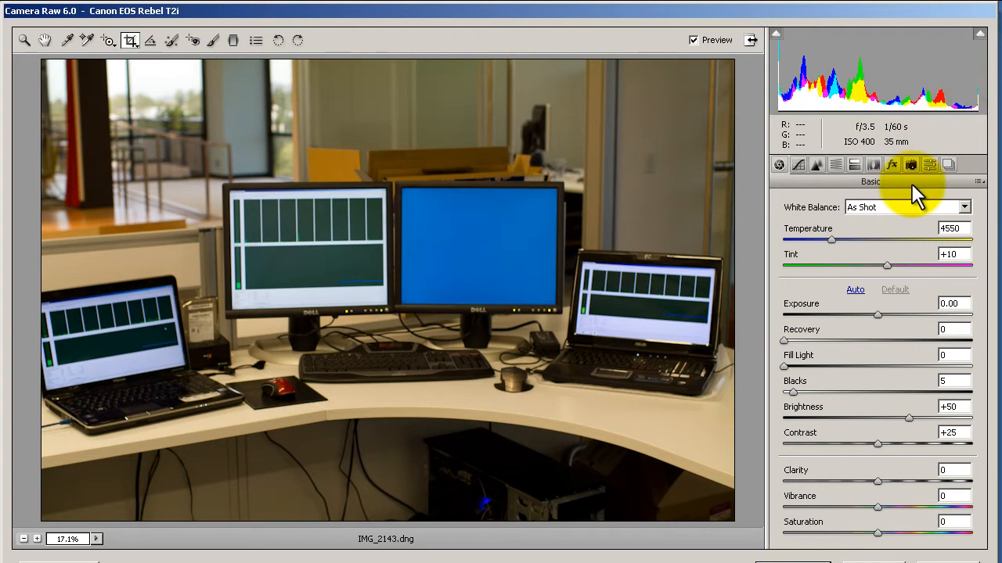
left_click(861, 211)
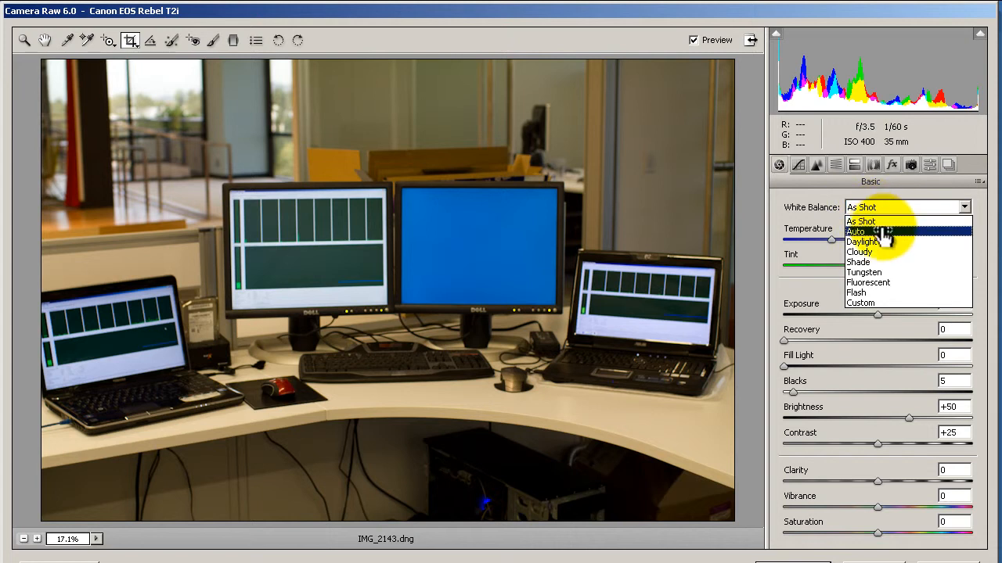
left_click(883, 232)
left_click(887, 208)
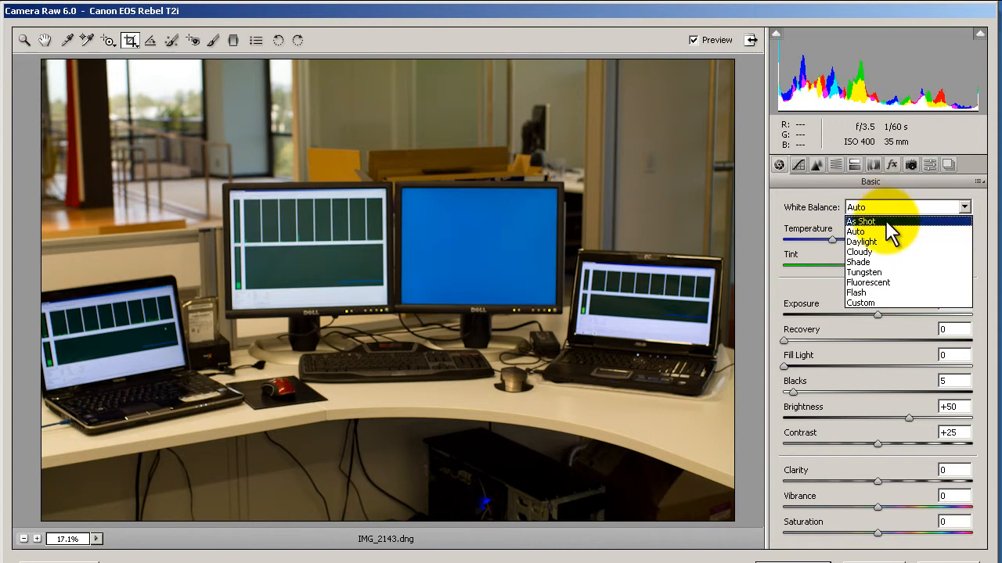
left_click(886, 233)
left_click(887, 211)
left_click(889, 240)
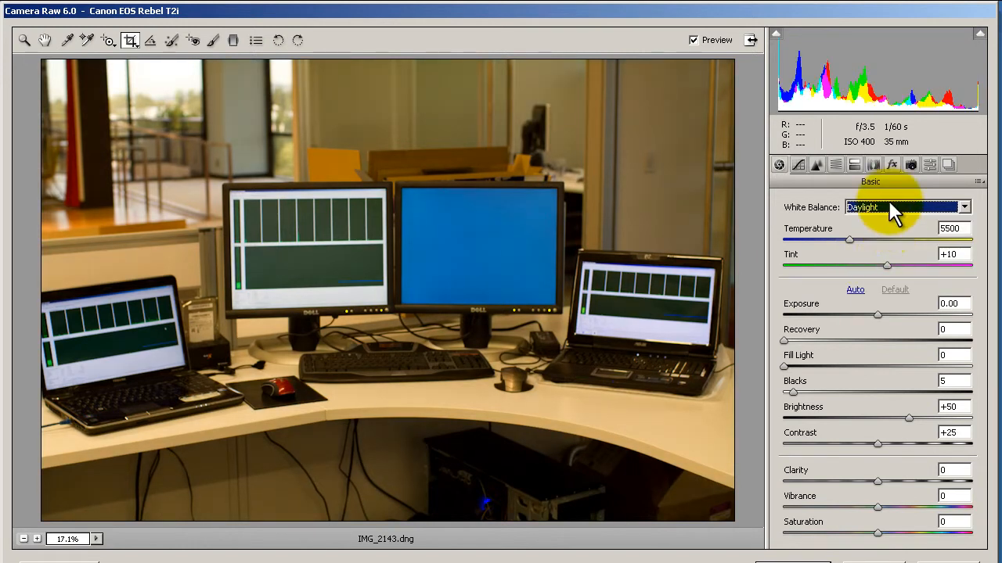
left_click(889, 208)
left_click(890, 251)
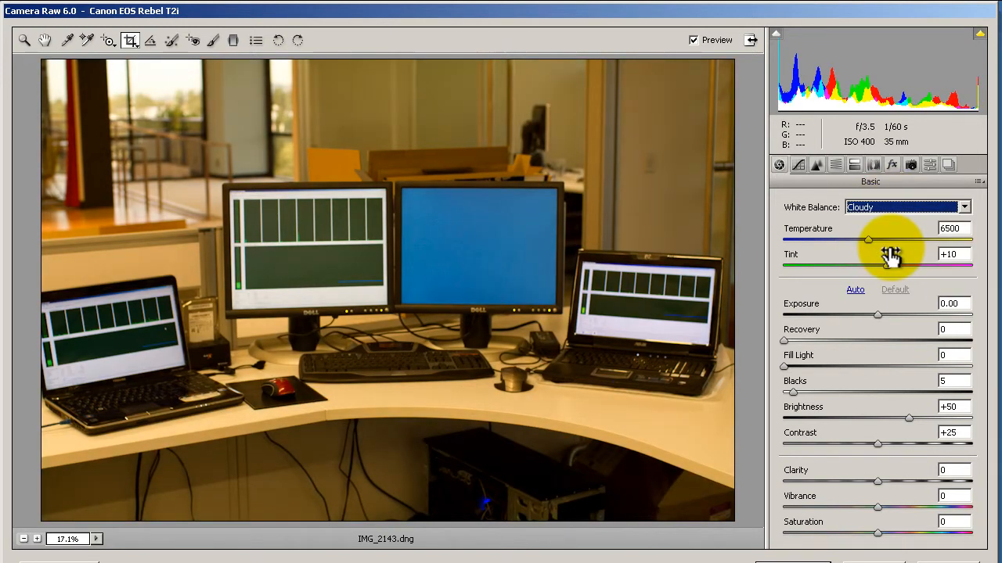
Step: Try the Tungsten and Flash white balance presets, and return the white balance to As Shot
left_click(906, 210)
left_click(886, 270)
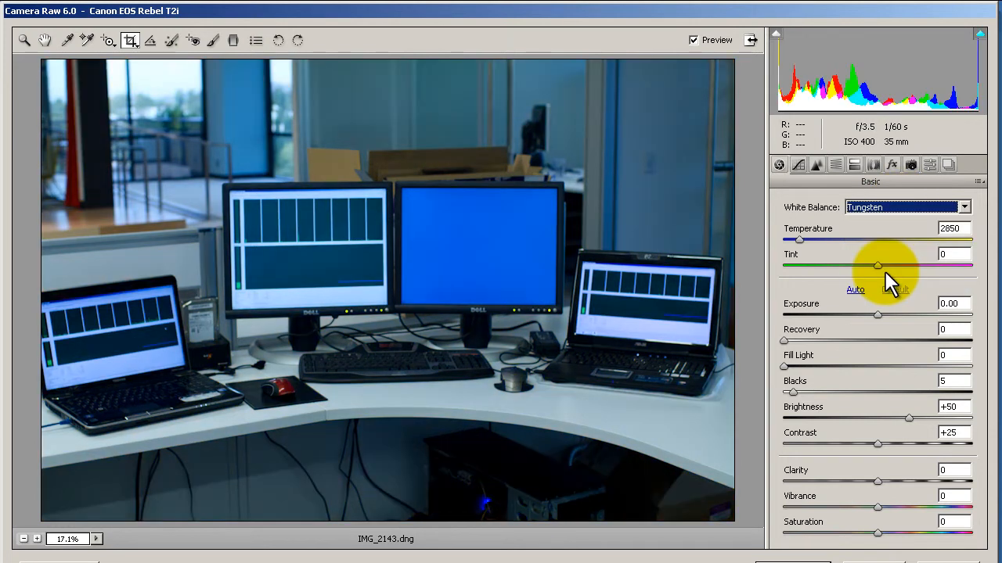
left_click(896, 207)
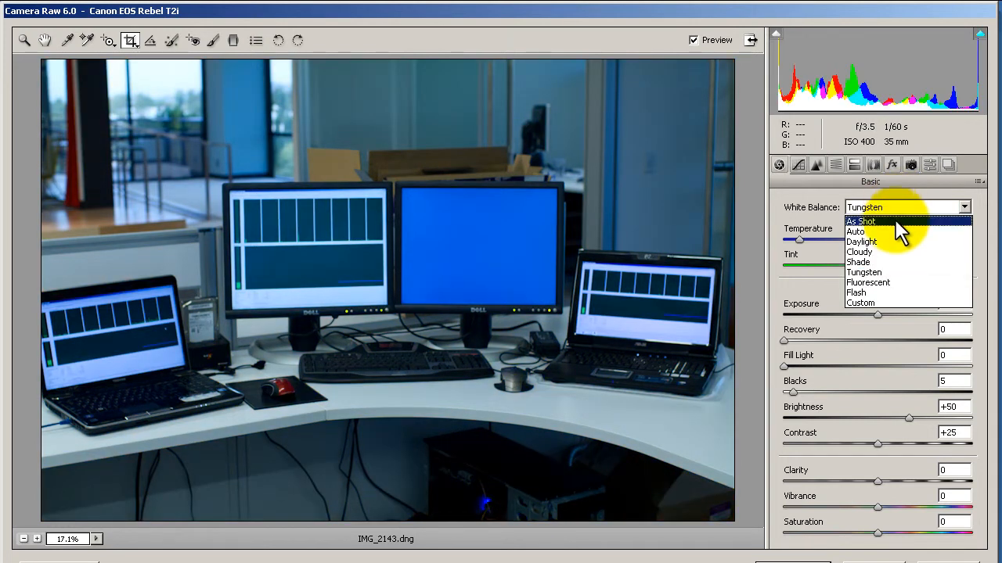
left_click(892, 292)
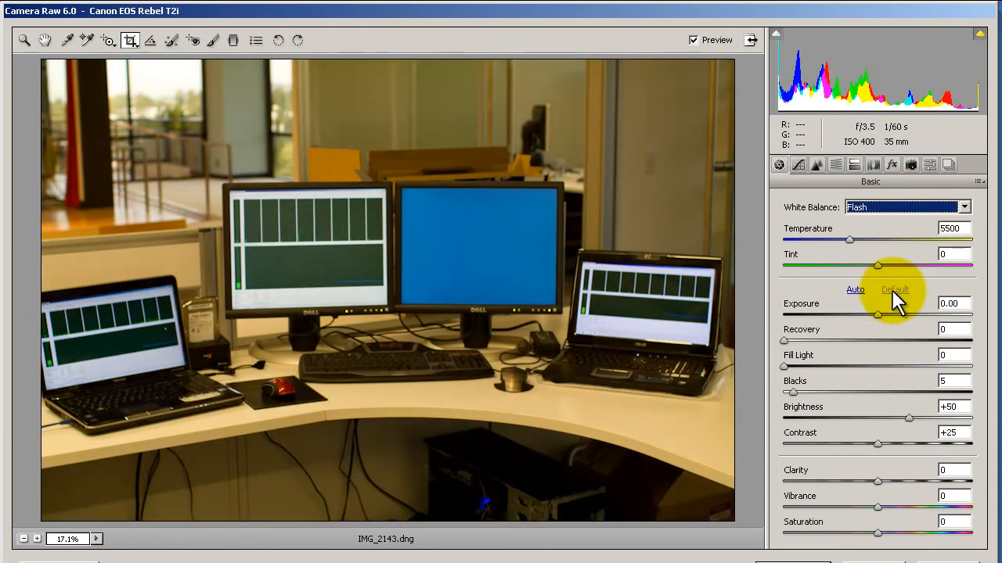
left_click(893, 205)
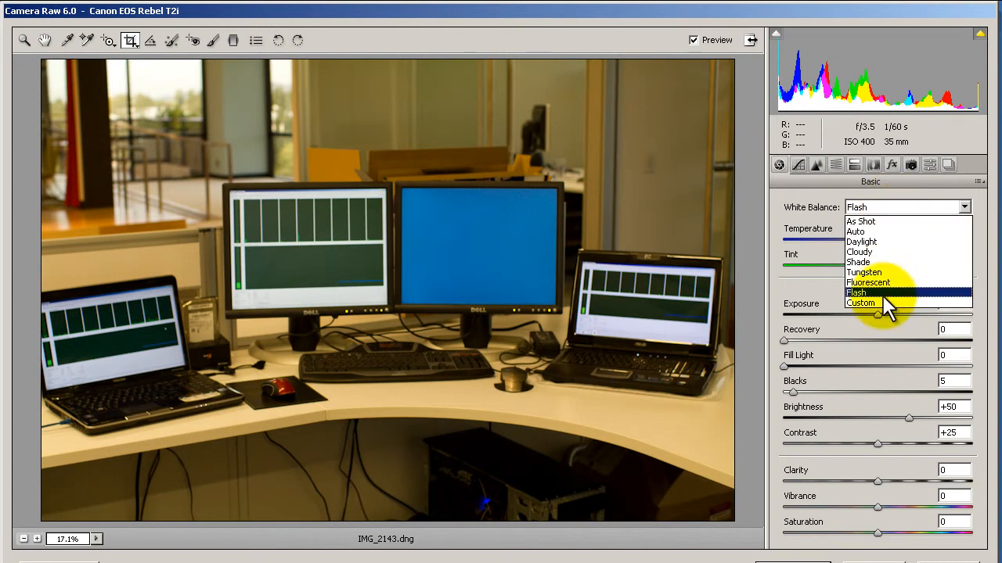
left_click(899, 222)
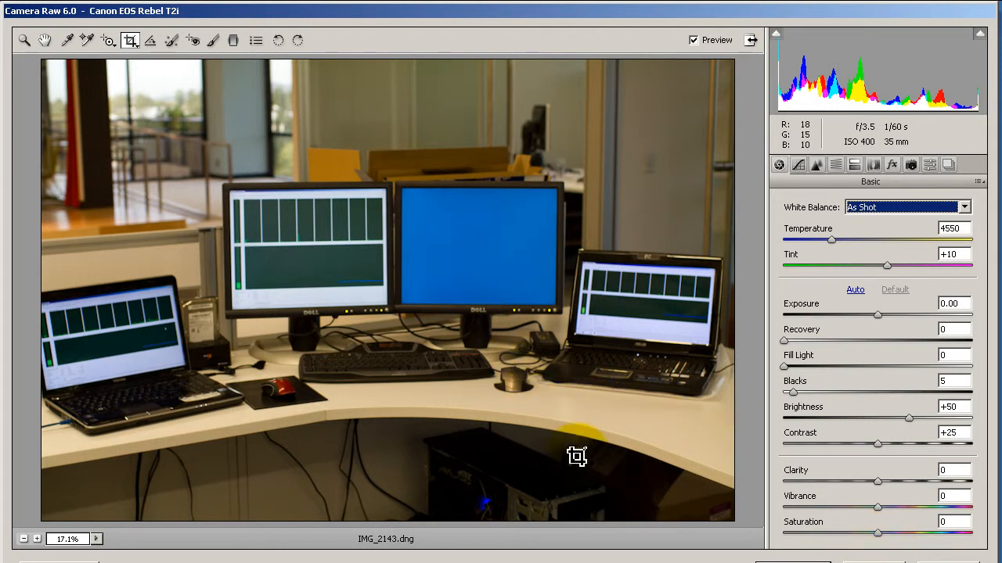
Step: Crop the photo to a full-width strip around the monitors and laptops, cutting away the upper background and the area under the desk
left_click(133, 43)
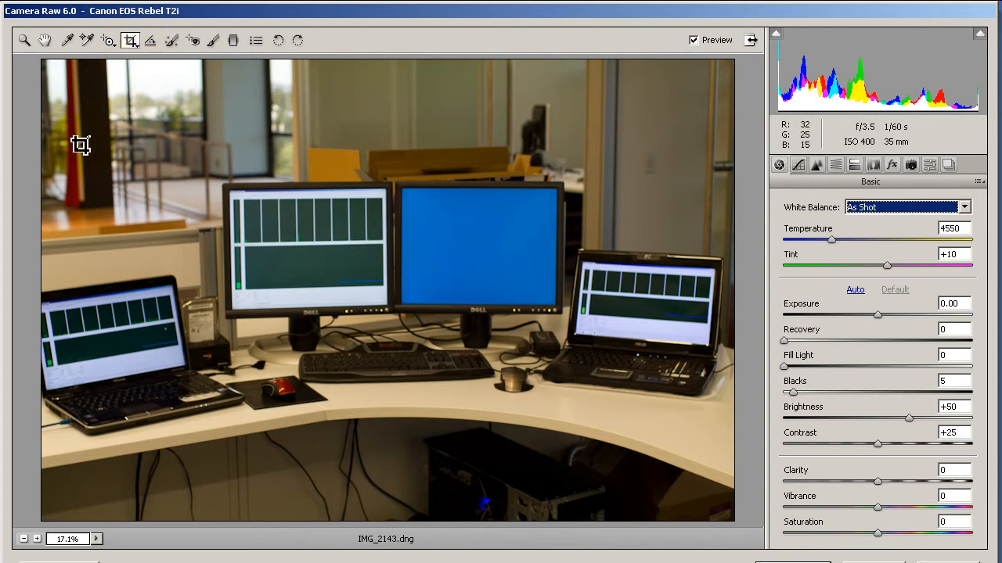
left_click_drag(27, 161, 744, 453)
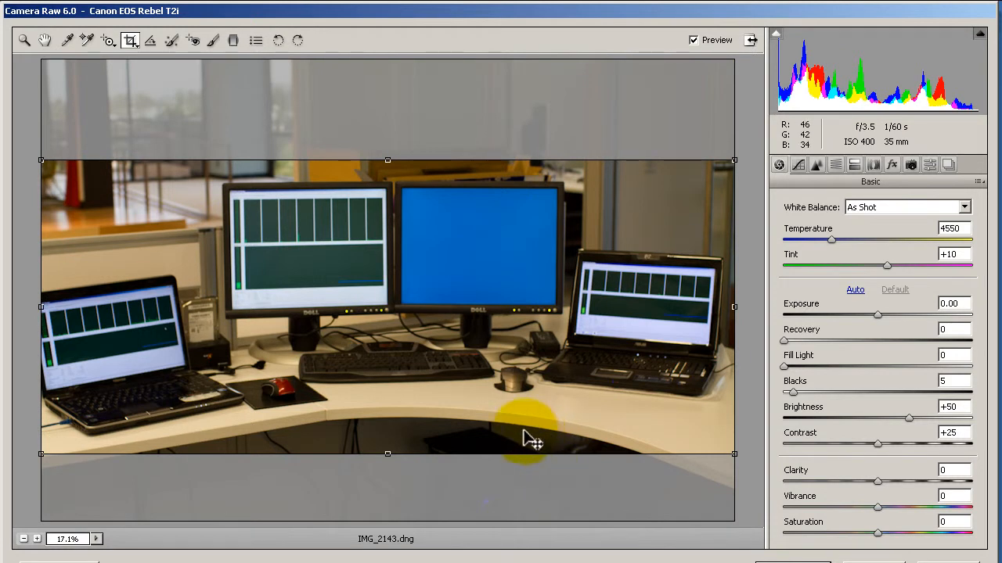
left_click(27, 44)
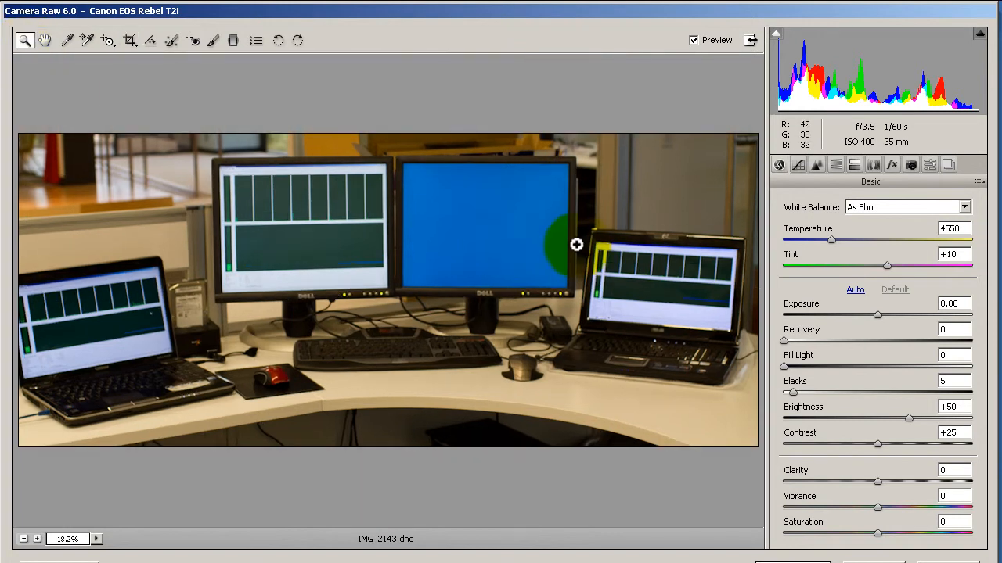
Step: Examine the screen of the ASUS laptop at 100% magnification, and fit the whole photo in view again
left_click(636, 285)
left_click(642, 284)
left_click(637, 285)
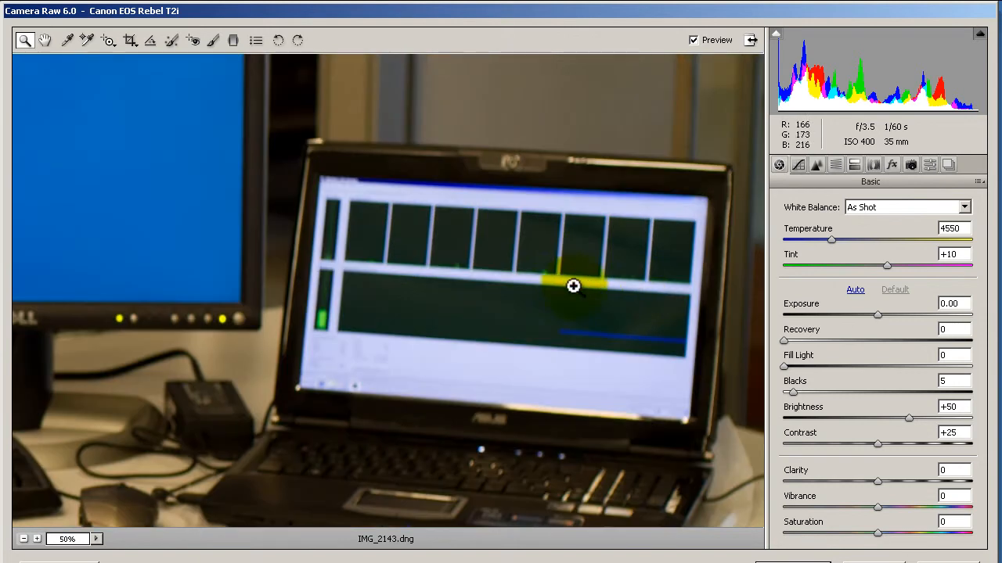
left_click(516, 306)
left_click(511, 292)
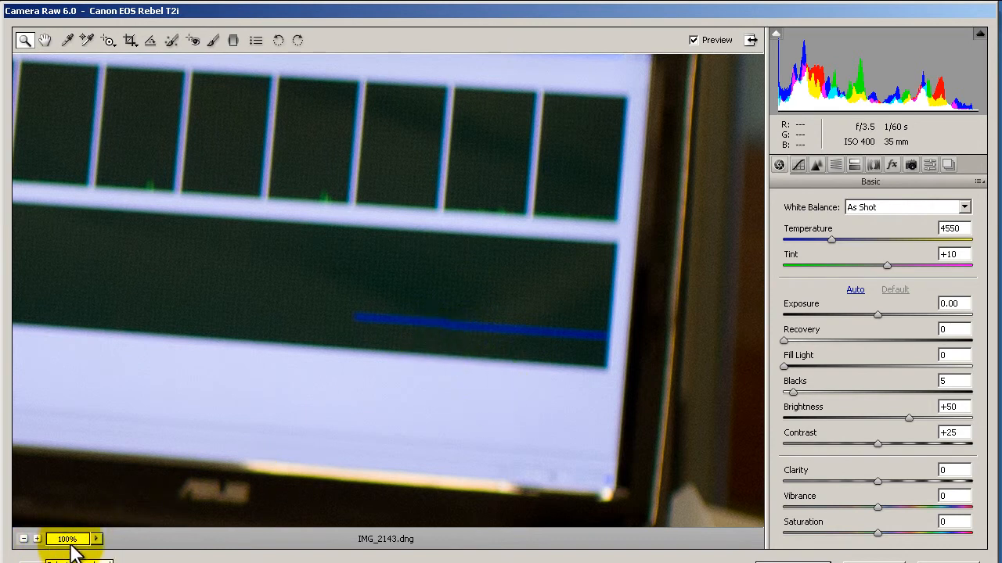
right_click(296, 234)
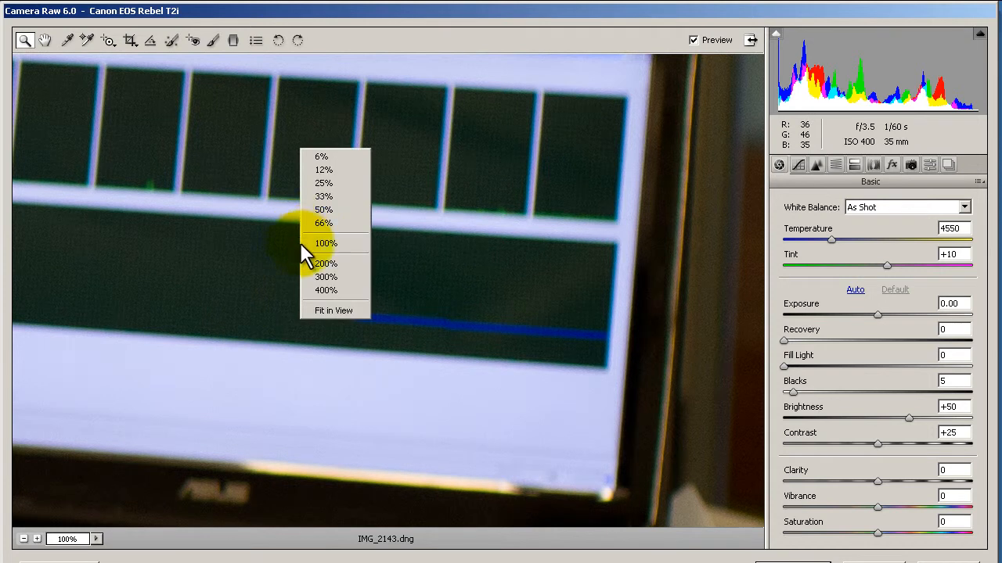
left_click(347, 311)
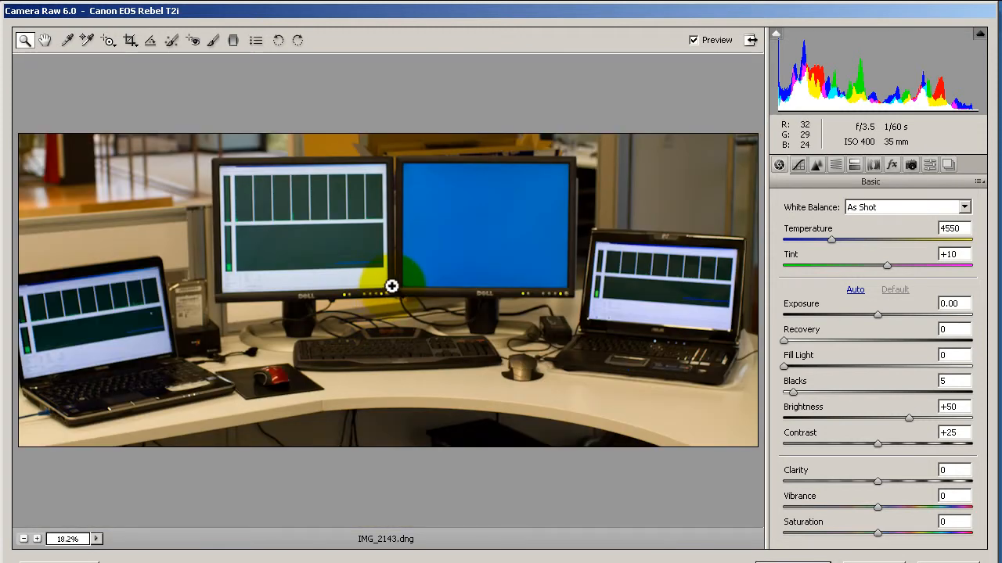
Step: Inspect the monitors, keyboard and desk area at 33.3% magnification, and return to the full view of the photo
left_click(391, 286)
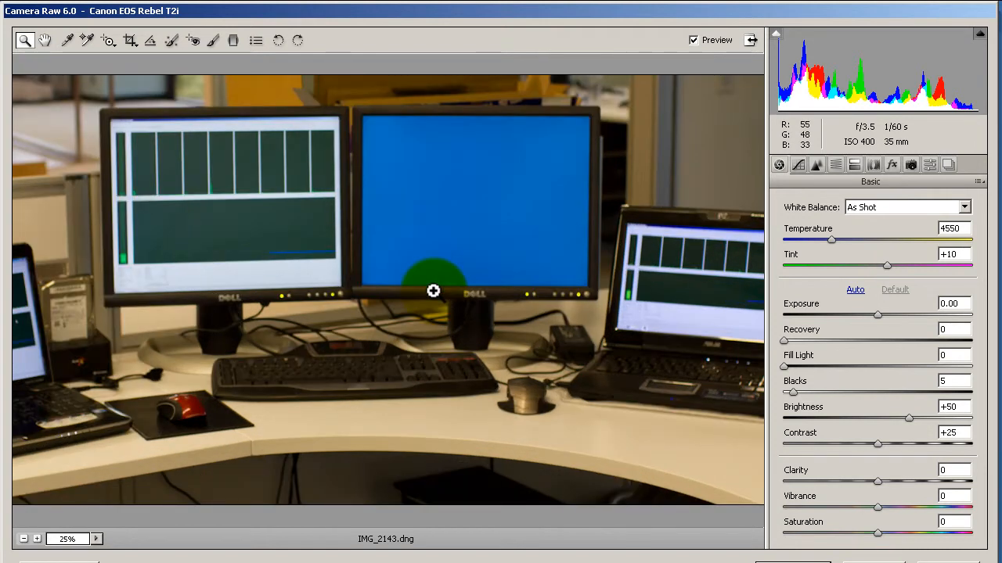
left_click(433, 290)
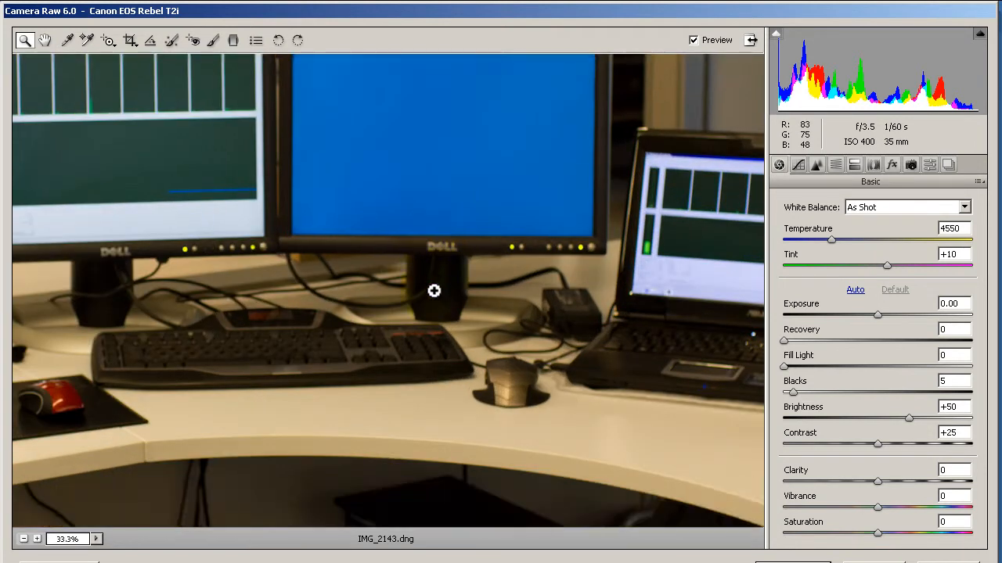
scroll(316, 218, "down", 5)
scroll(317, 218, "up", 5)
scroll(316, 219, "down", 3)
scroll(340, 242, "up", 3)
scroll(339, 251, "down", 3)
scroll(342, 248, "up", 3)
scroll(345, 251, "down", 3)
scroll(344, 251, "up", 3)
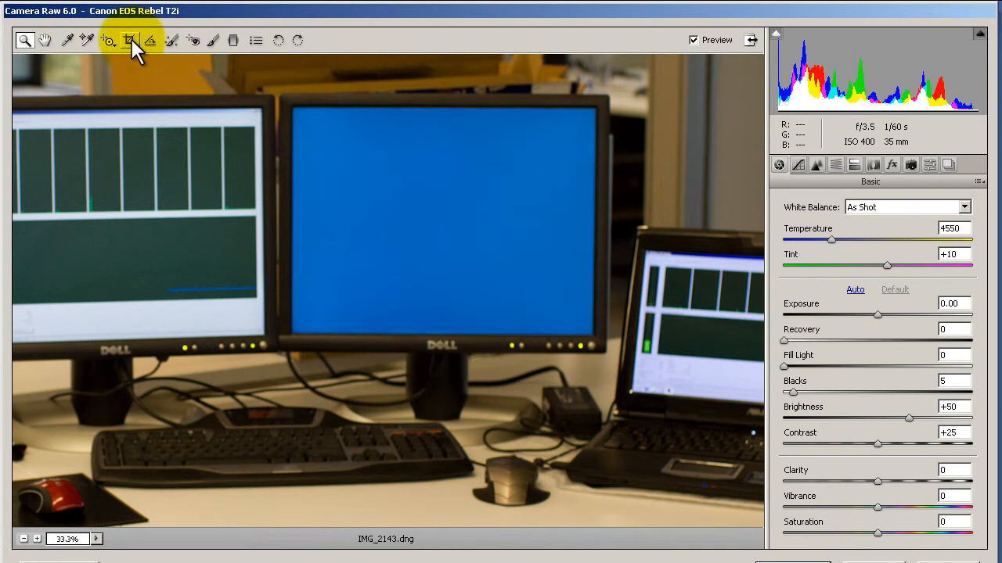
right_click(187, 130)
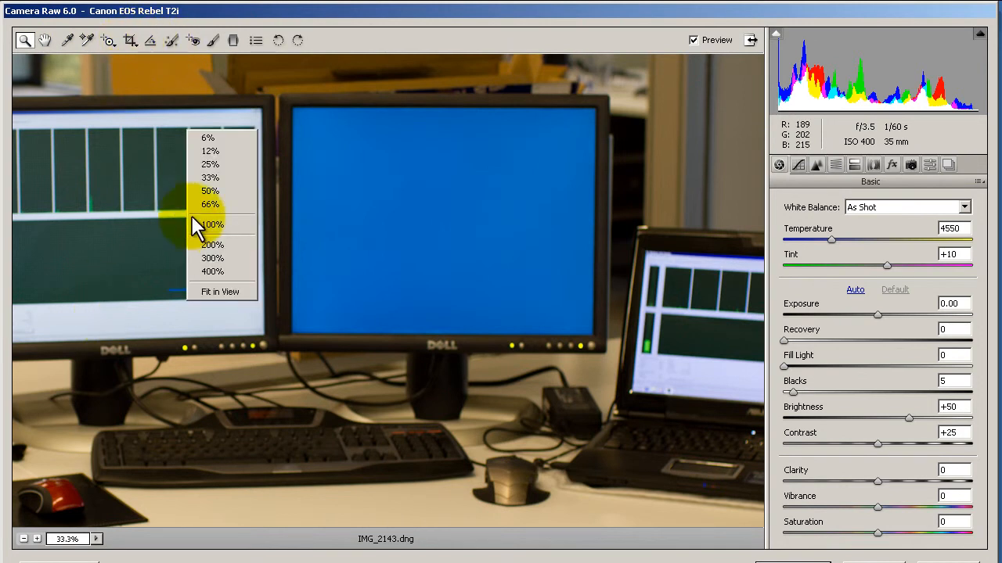
left_click(227, 292)
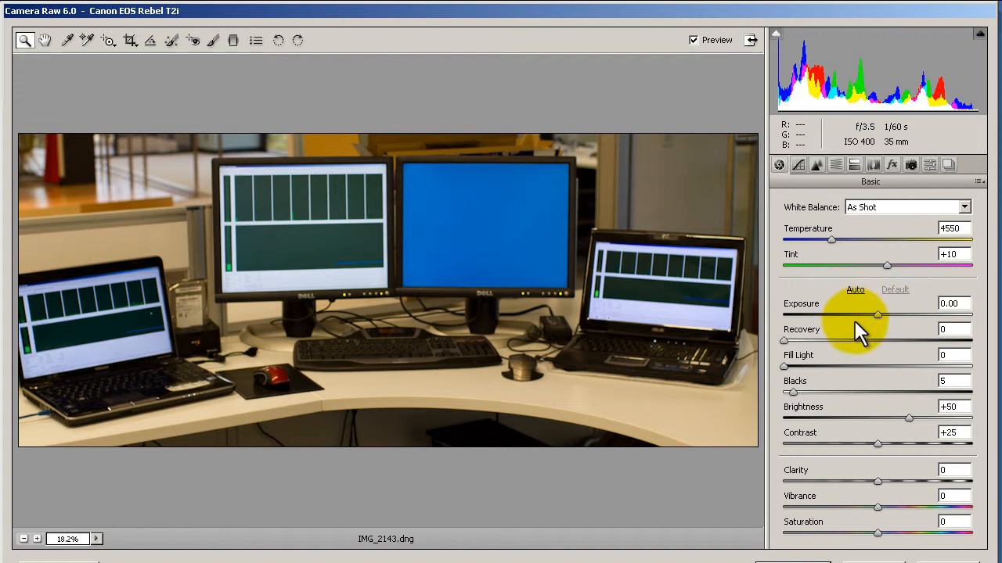
Step: Set the photo's Exposure to +0.65 and Recovery to 10
left_click(878, 316)
left_click_drag(878, 316, 894, 315)
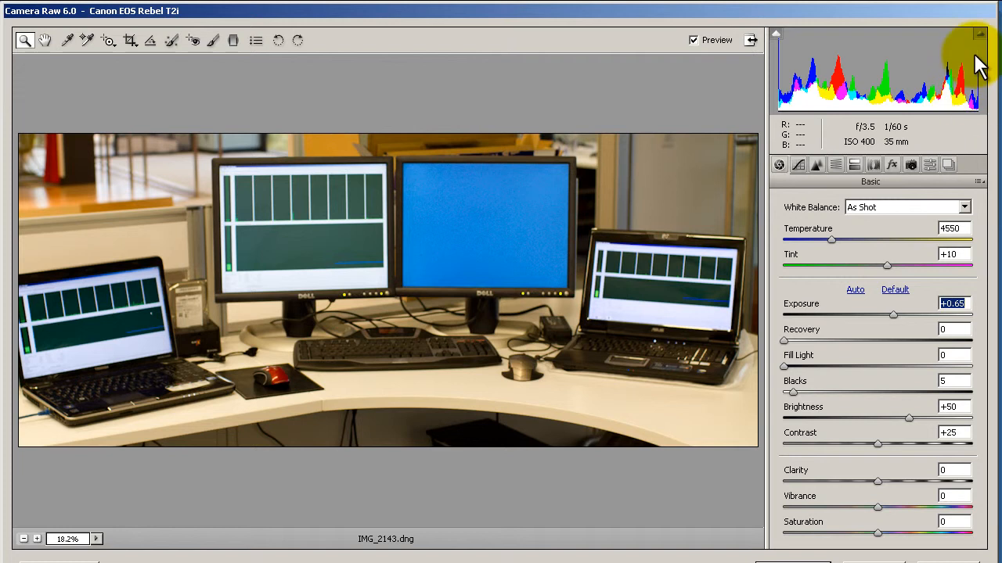
mouse_move(783, 341)
left_mouse_down()
mouse_move(802, 341)
mouse_move(776, 340)
left_mouse_up()
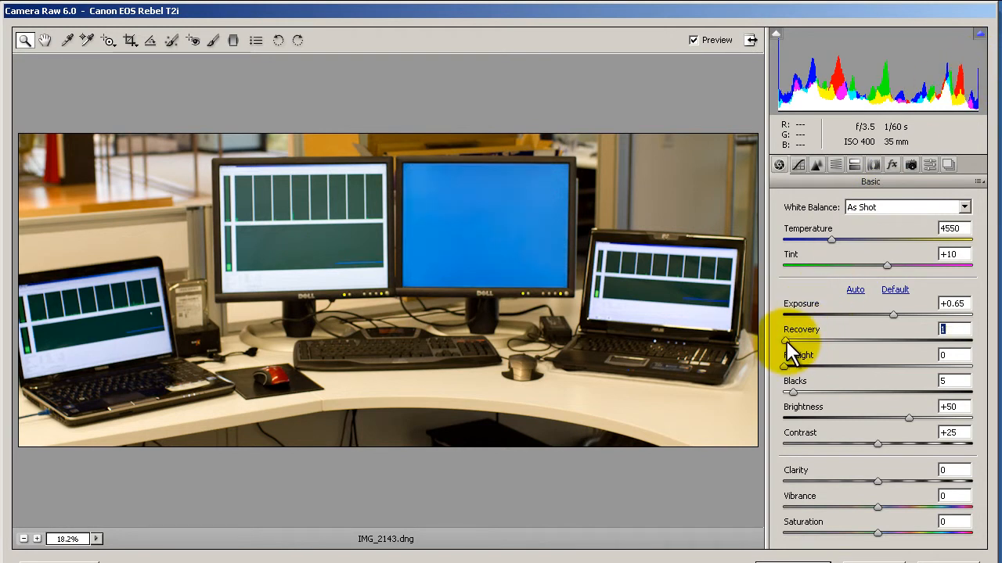
left_click_drag(788, 342, 803, 339)
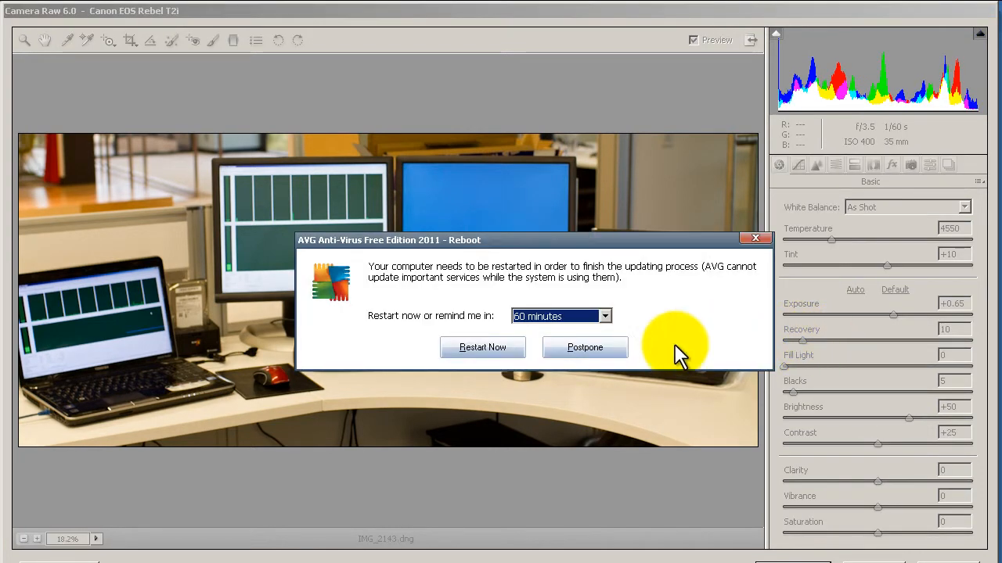
Step: Postpone the AVG restart reminder and readjust the photo's Recovery to 8
left_click(589, 350)
left_click(810, 360)
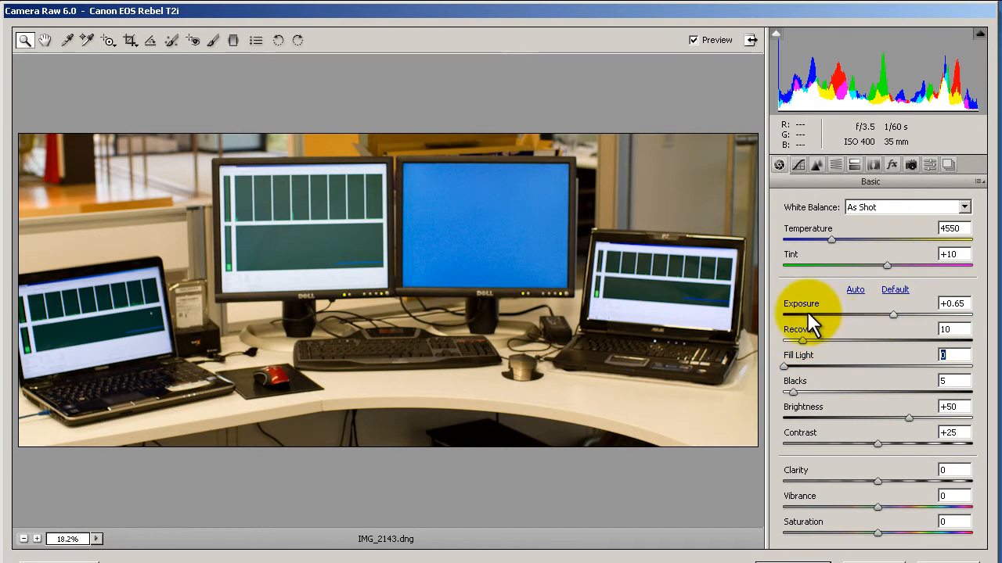
double_click(800, 342)
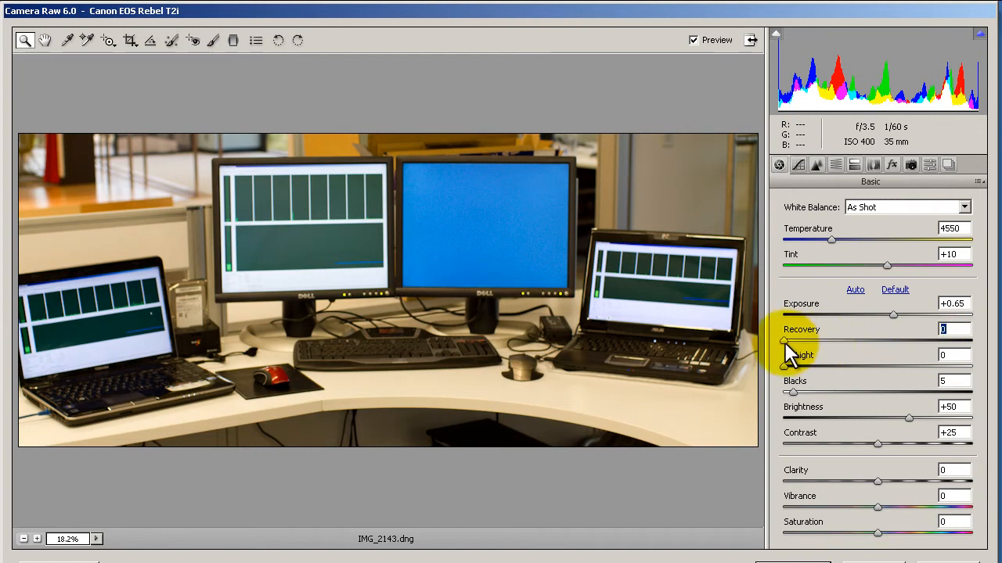
left_click_drag(791, 341, 799, 342)
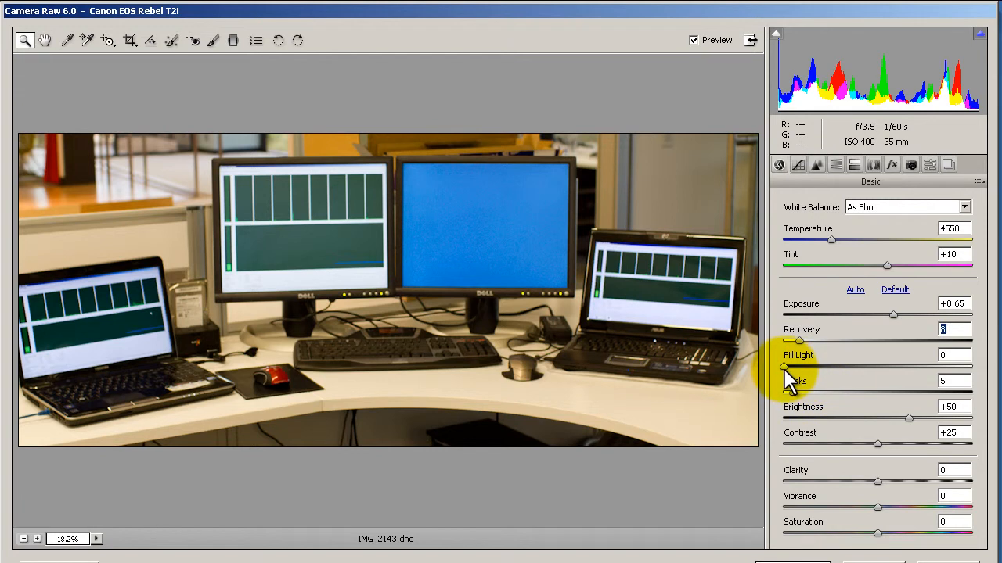
Step: Try Fill Light at 34 and 0 to compare the shadows, and settle on 8
left_click_drag(784, 368, 847, 366)
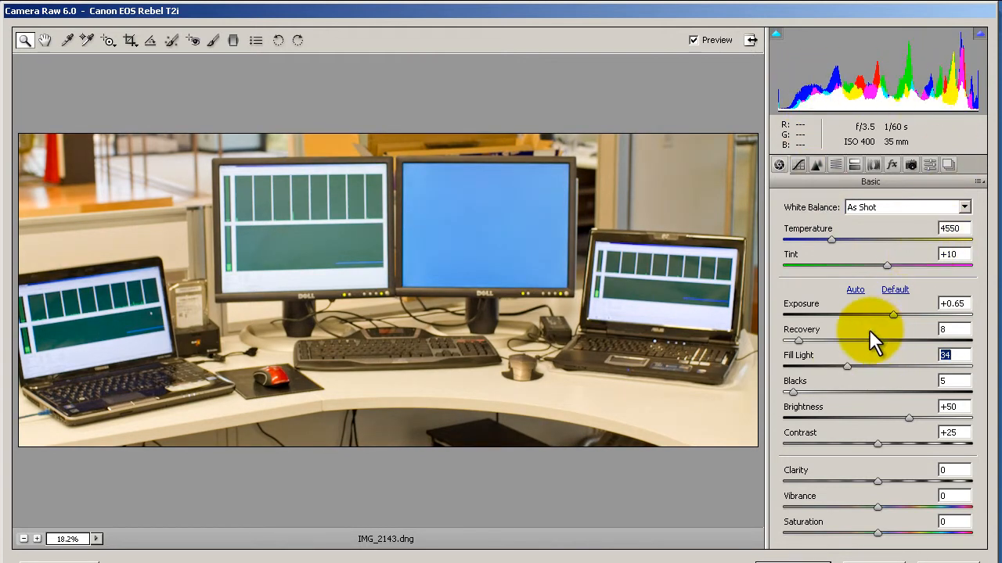
left_click_drag(849, 363, 780, 364)
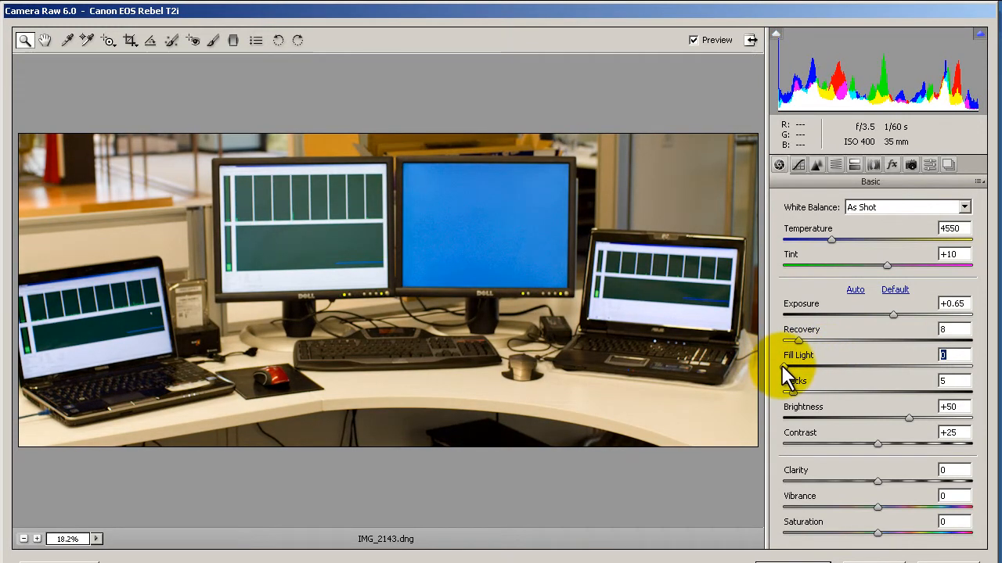
left_click_drag(782, 365, 794, 369)
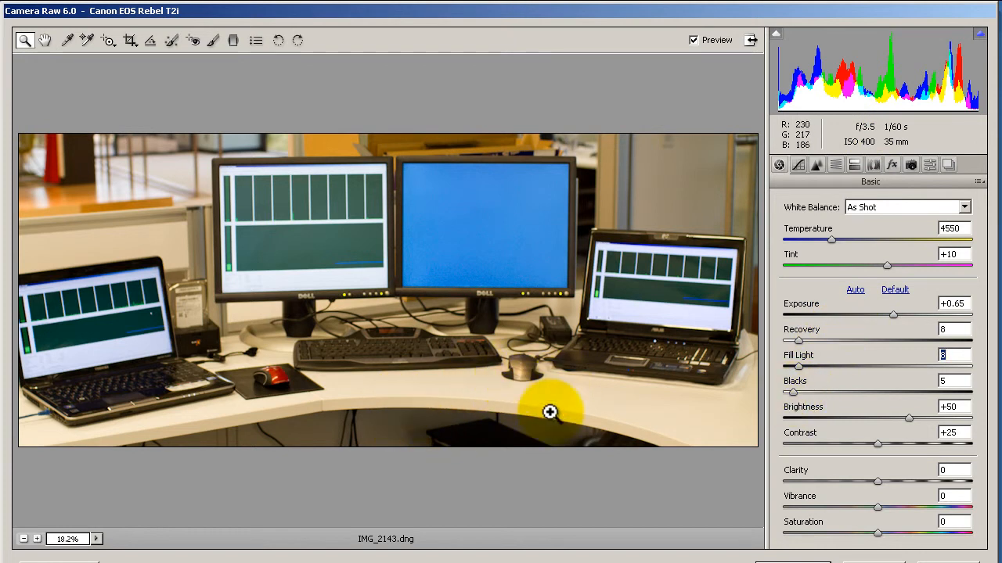
Step: Set Blacks to 7 and Contrast to +7, keeping Brightness at +50
left_click_drag(794, 392, 796, 392)
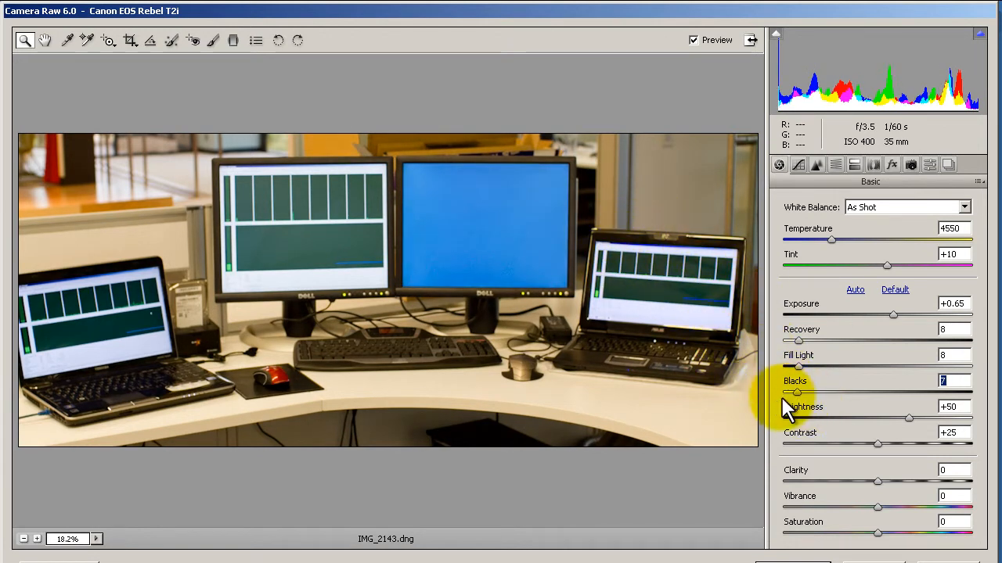
mouse_move(795, 392)
left_mouse_down()
mouse_move(773, 388)
mouse_move(796, 389)
left_mouse_up()
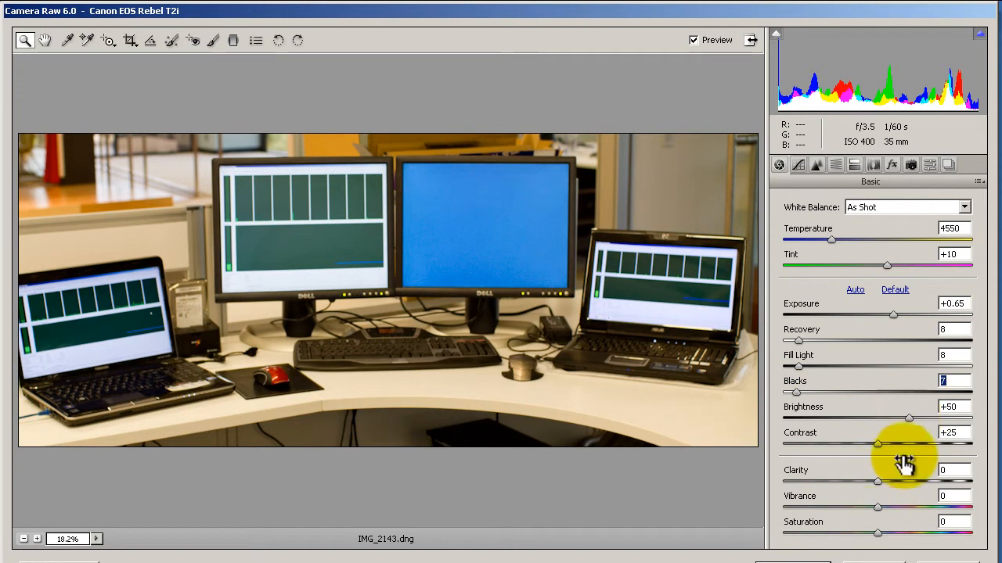
mouse_move(907, 418)
left_mouse_down()
mouse_move(864, 415)
mouse_move(921, 417)
mouse_move(875, 417)
mouse_move(909, 417)
left_mouse_up()
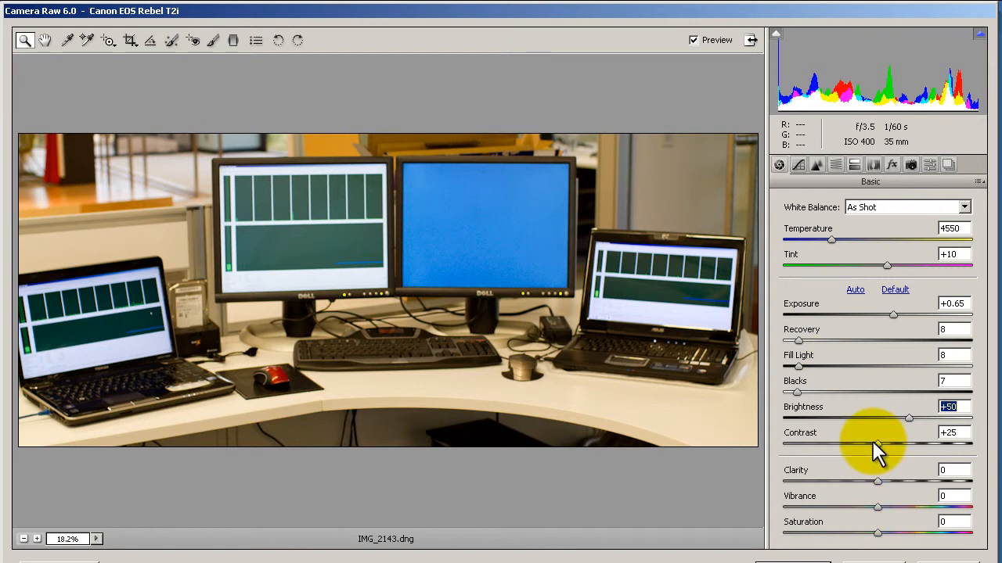
left_click_drag(876, 443, 853, 440)
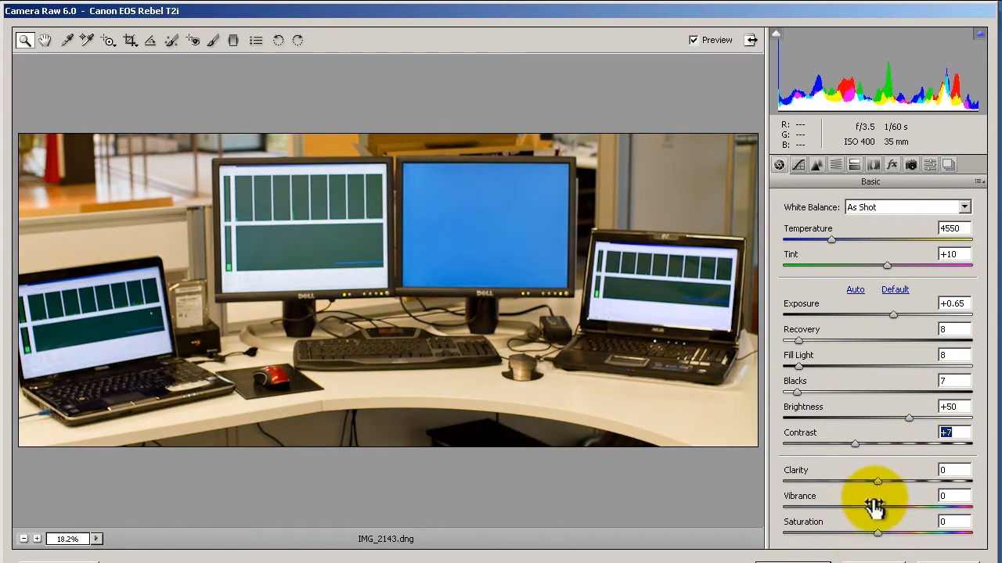
Step: Reset Contrast to +25 and sample the white balance from the white partition behind the left laptop with the White Balance tool
double_click(854, 443)
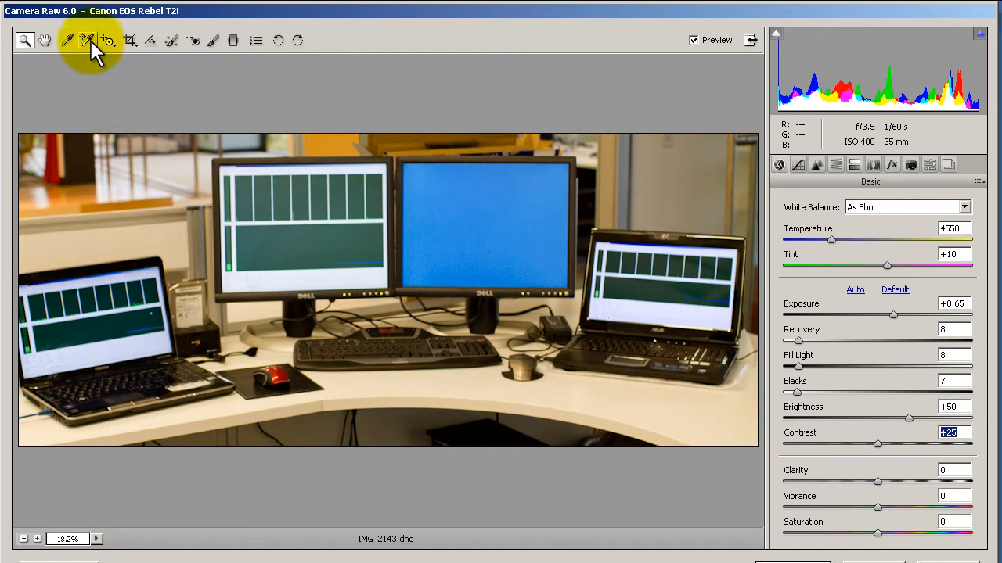
left_click(66, 40)
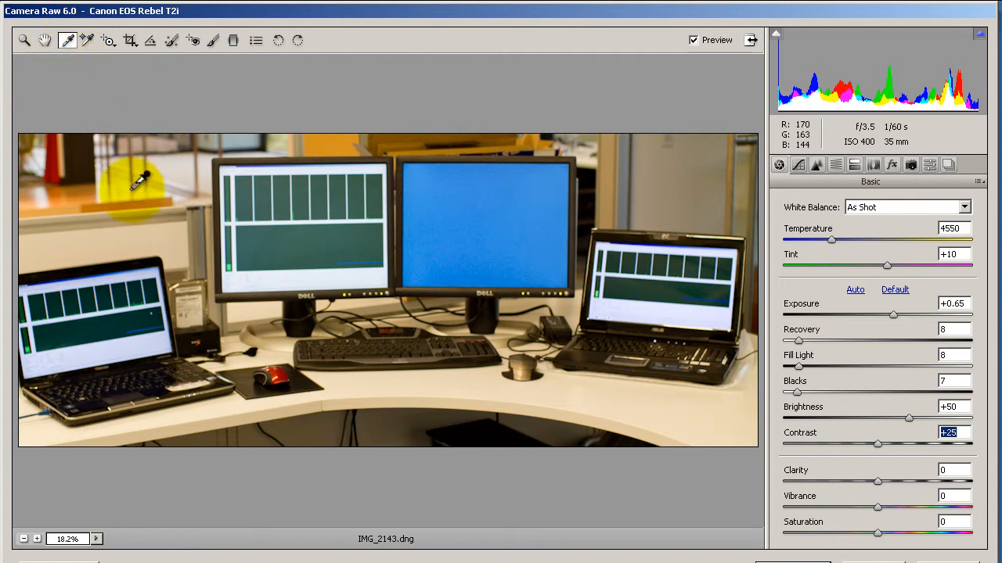
left_click(107, 239)
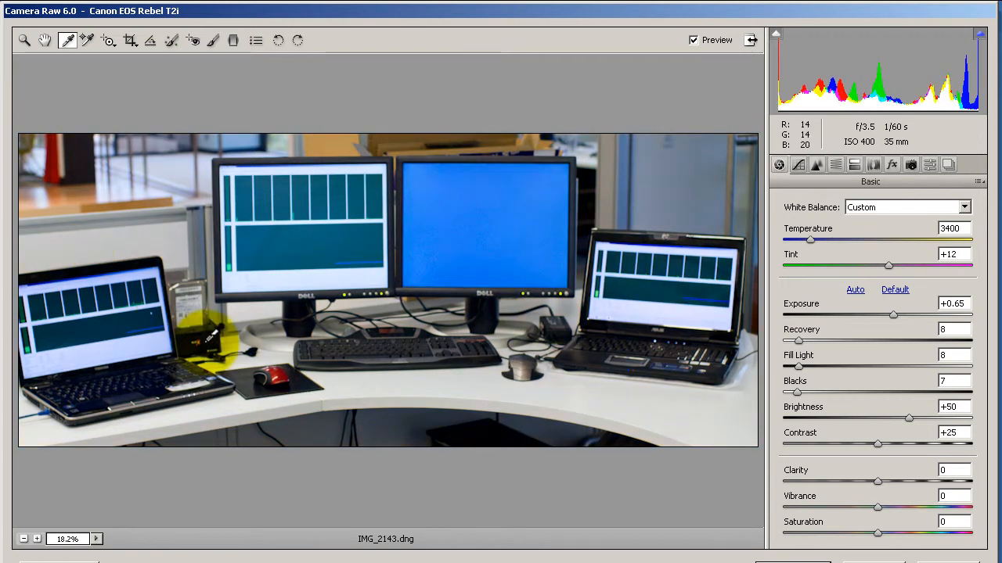
left_click(116, 246)
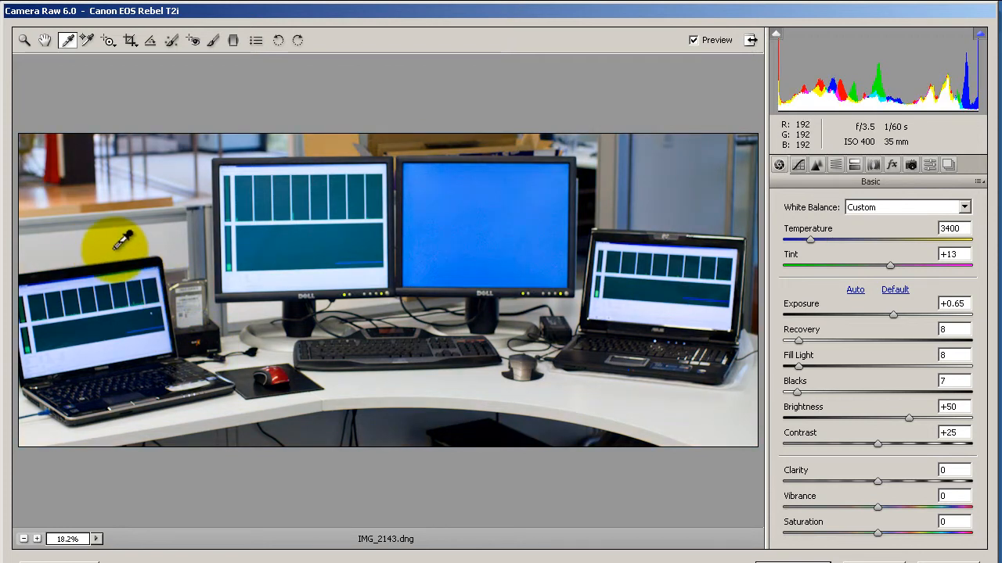
Step: Try sampling the white balance from the left monitor's screen and from several spots along the white desktop
left_click(314, 264)
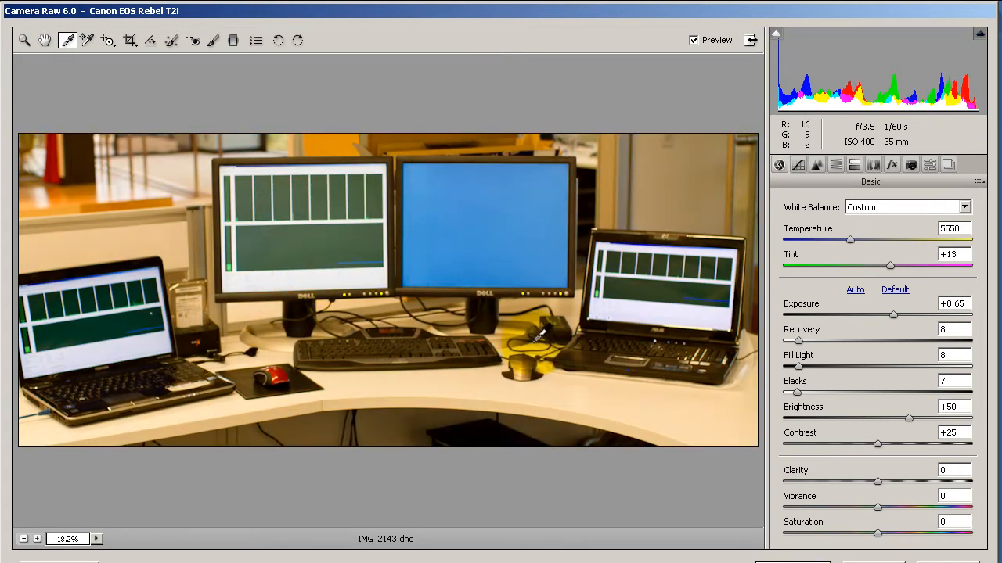
left_click(619, 397)
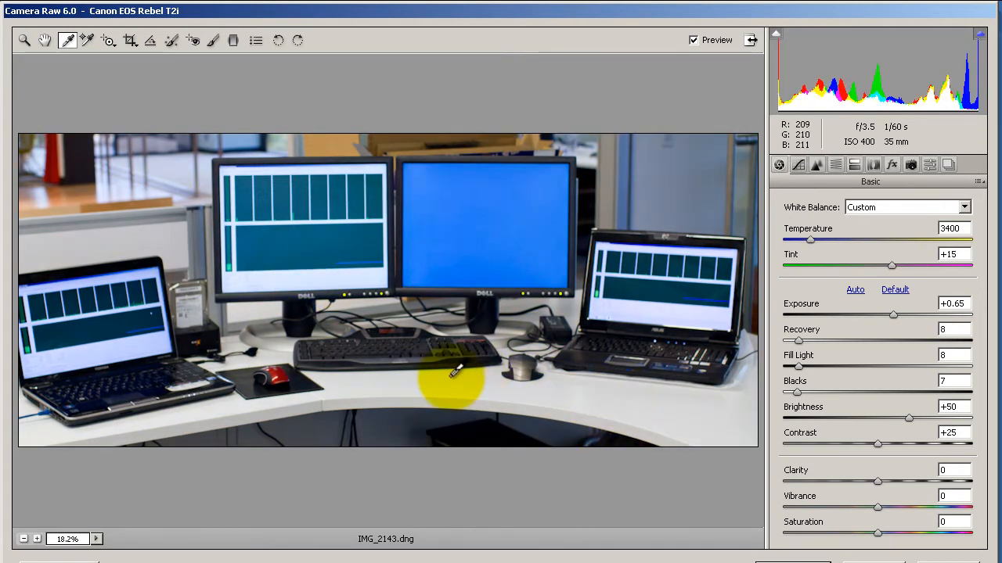
left_click(396, 382)
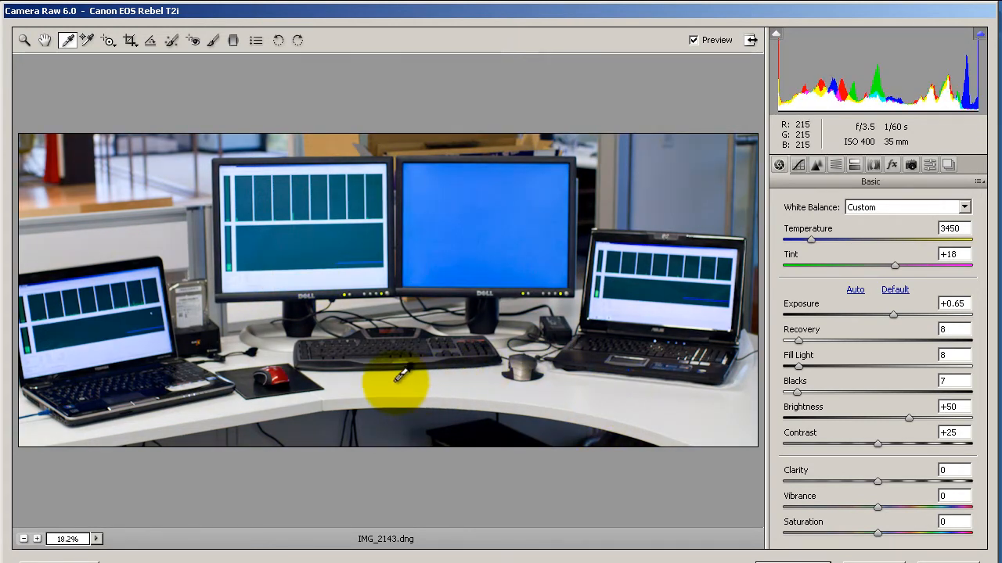
left_click(207, 403)
left_click(603, 405)
left_click(706, 408)
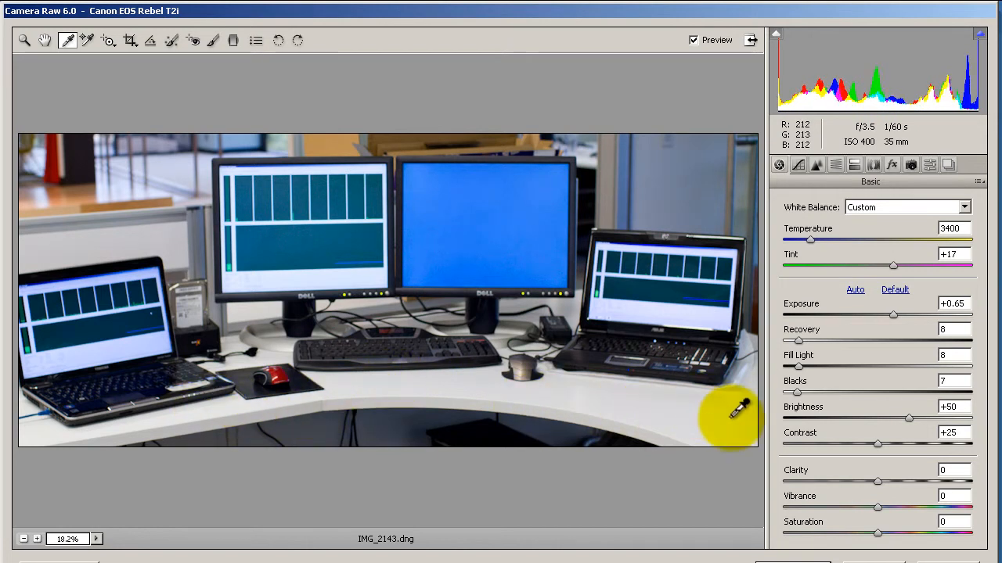
Step: Resample the white balance from the white partition behind the left laptop, and warm the Temperature to 3850
left_click(323, 252)
left_click(139, 243)
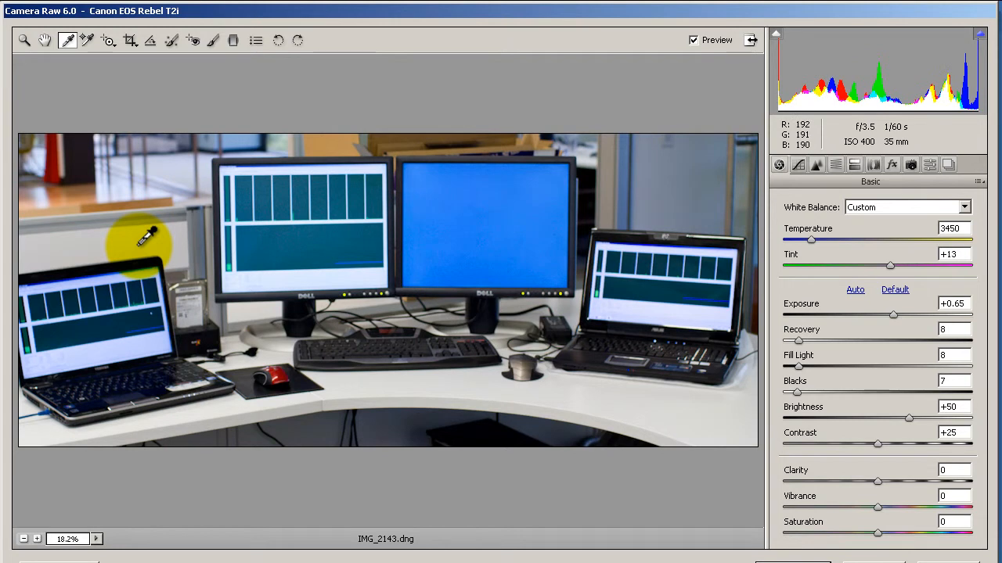
left_click(85, 237)
left_click(54, 242)
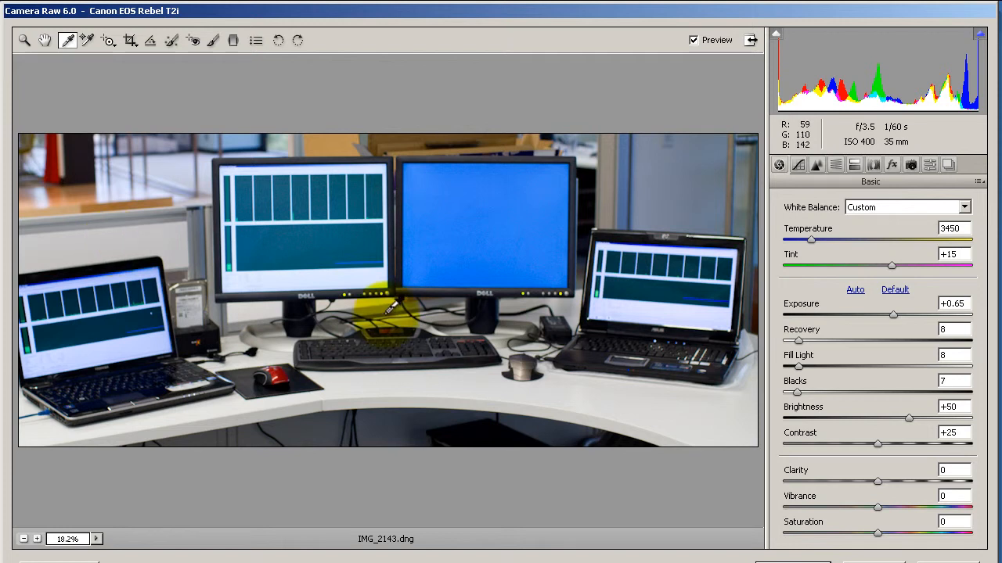
left_click_drag(812, 239, 818, 240)
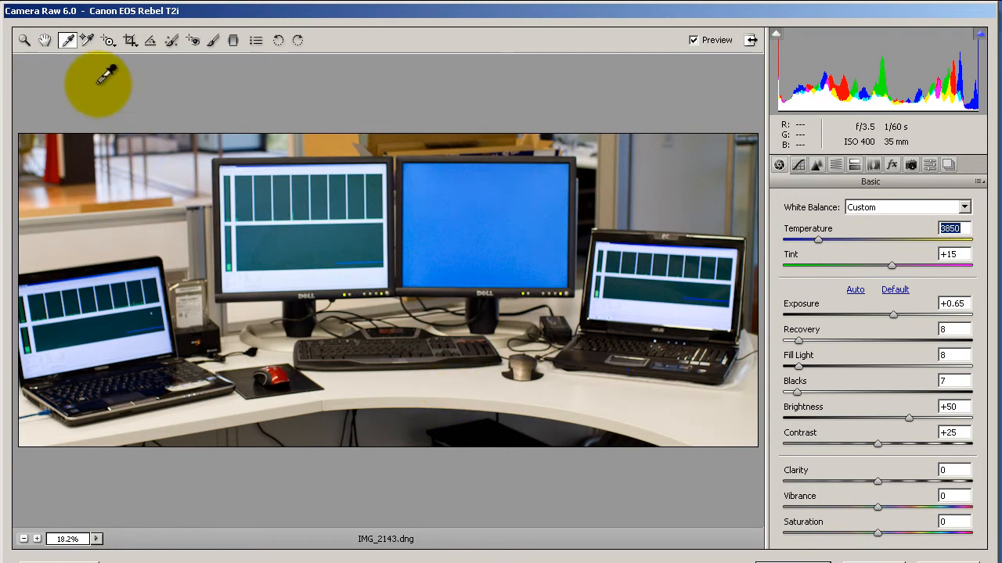
Step: Try a Clarity of +25 while checking the keyboard and cables at 100% magnification
left_click(25, 43)
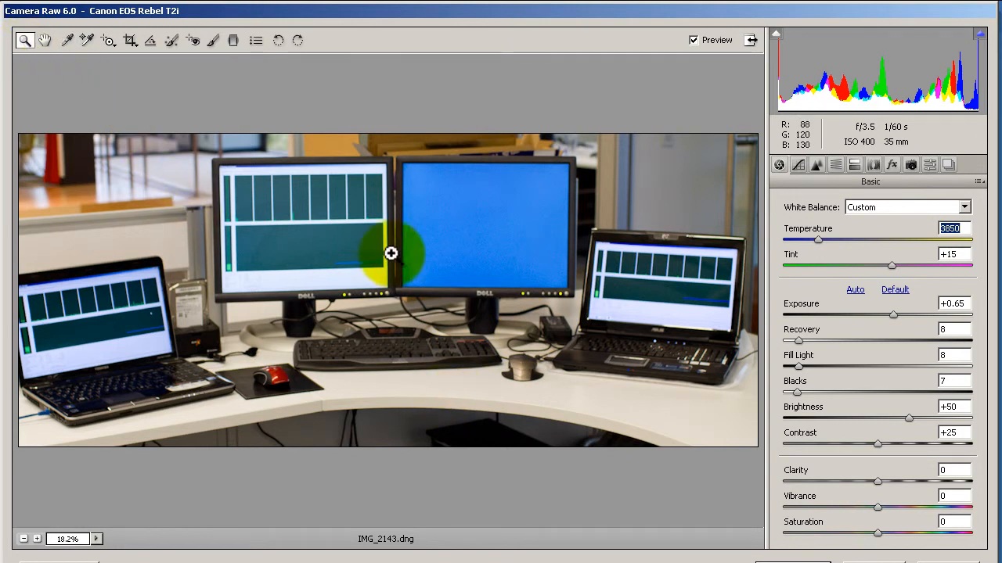
left_click(394, 349)
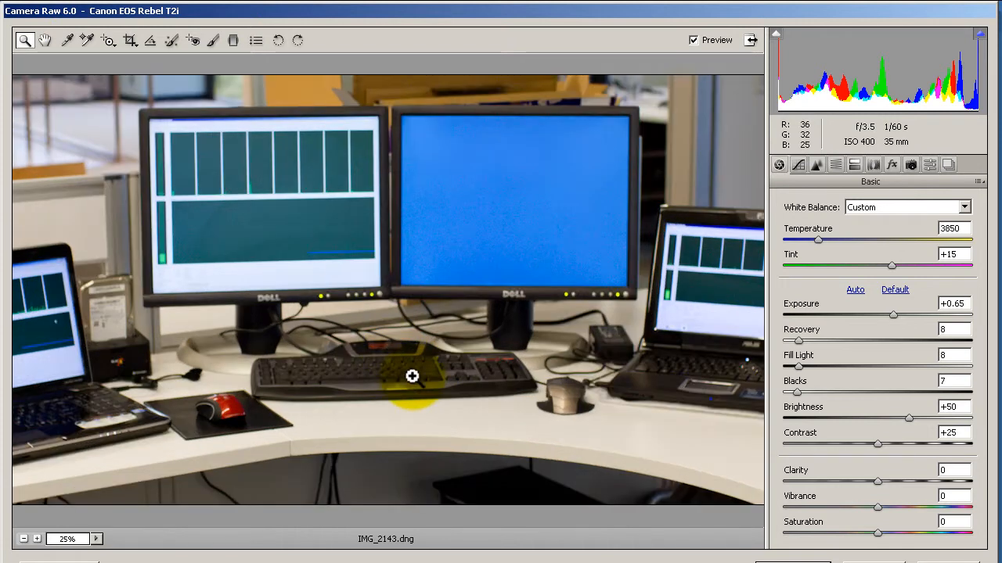
left_click(402, 385)
left_click(388, 363)
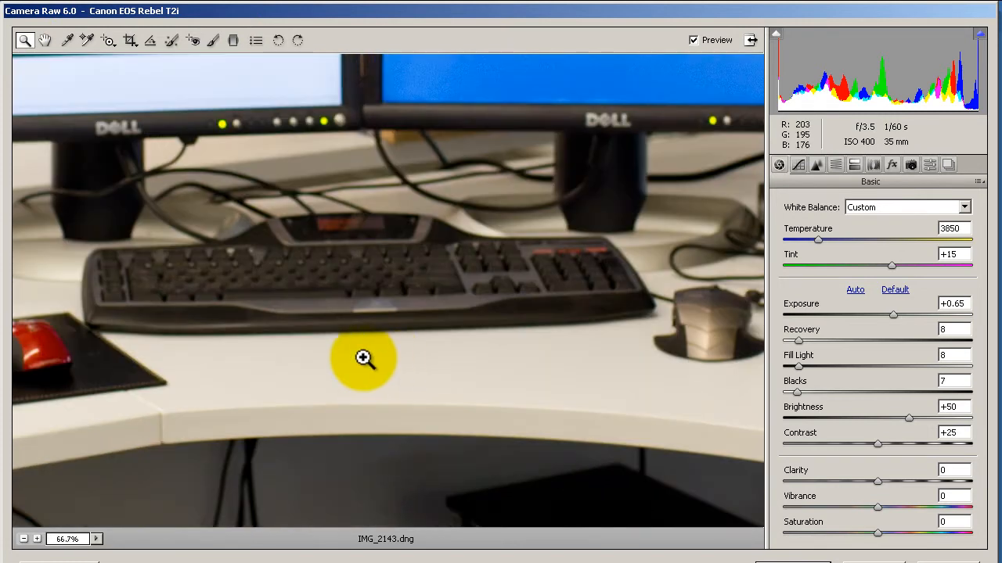
left_click(362, 357)
left_click(349, 151)
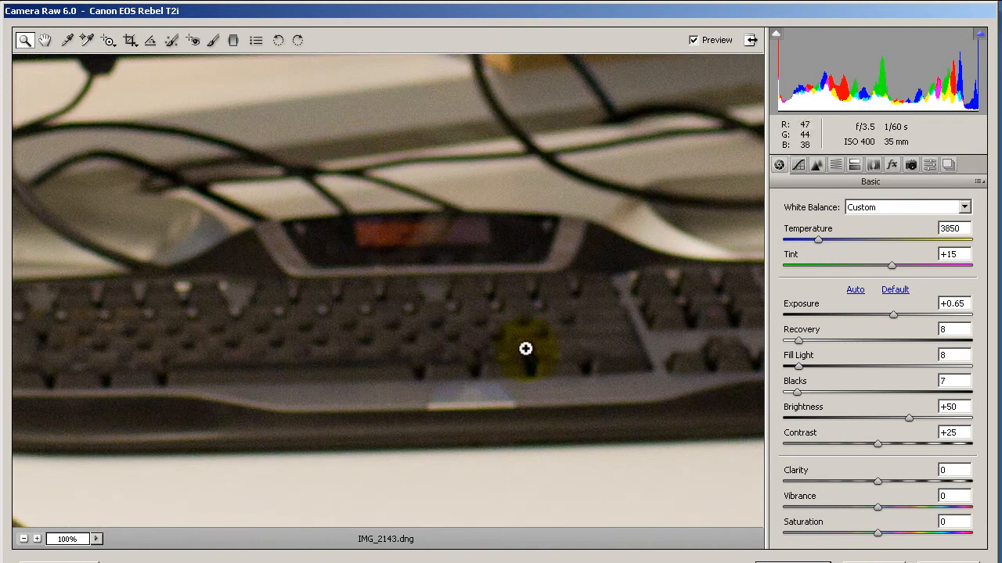
left_click(45, 40)
left_click_drag(149, 168, 376, 195)
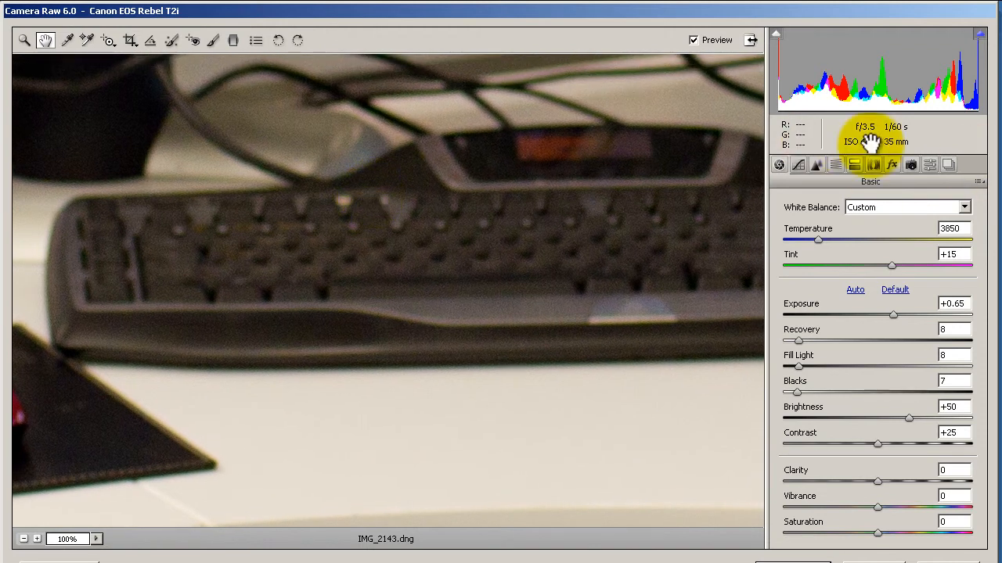
left_click_drag(540, 204, 585, 284)
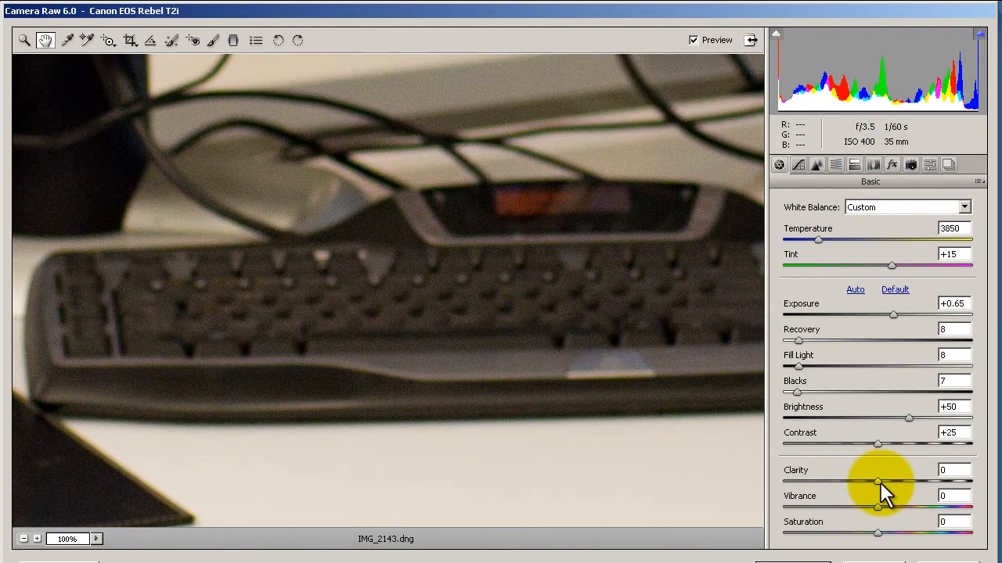
left_click_drag(878, 481, 901, 480)
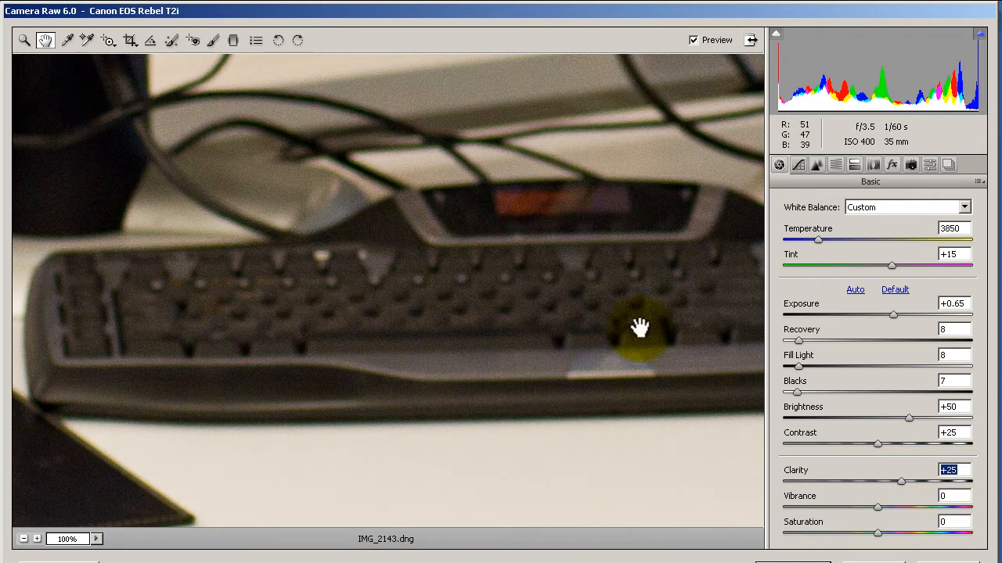
Step: Compare Clarity at 0 and +50 on the whole photo, and settle on +50
right_click(161, 133)
left_click(174, 138)
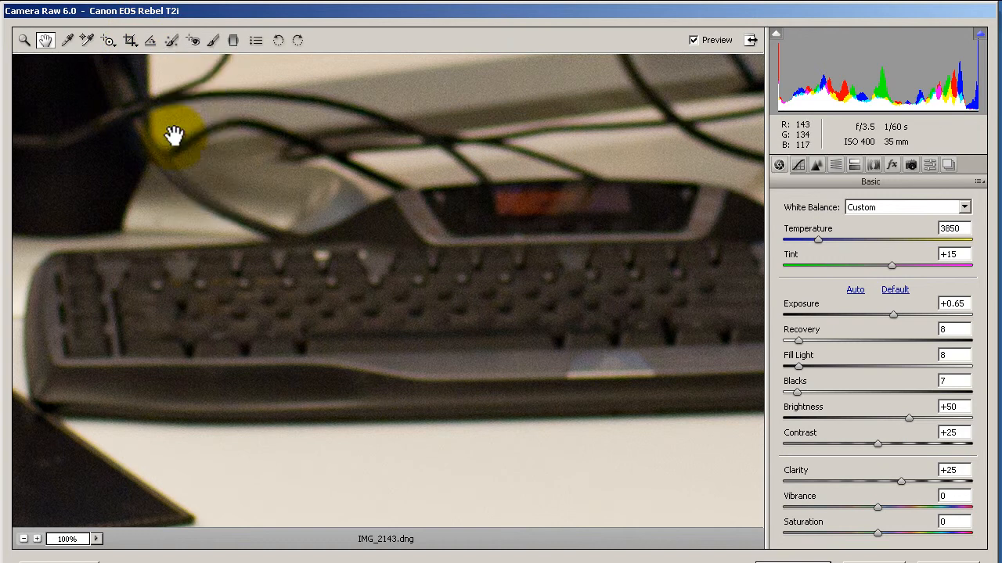
right_click(341, 145)
left_click(345, 207)
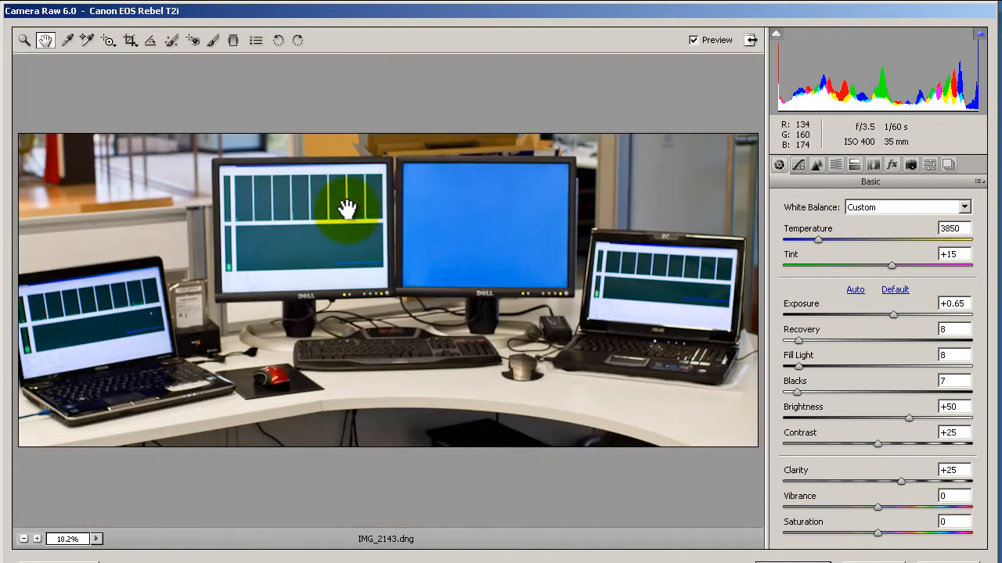
double_click(899, 480)
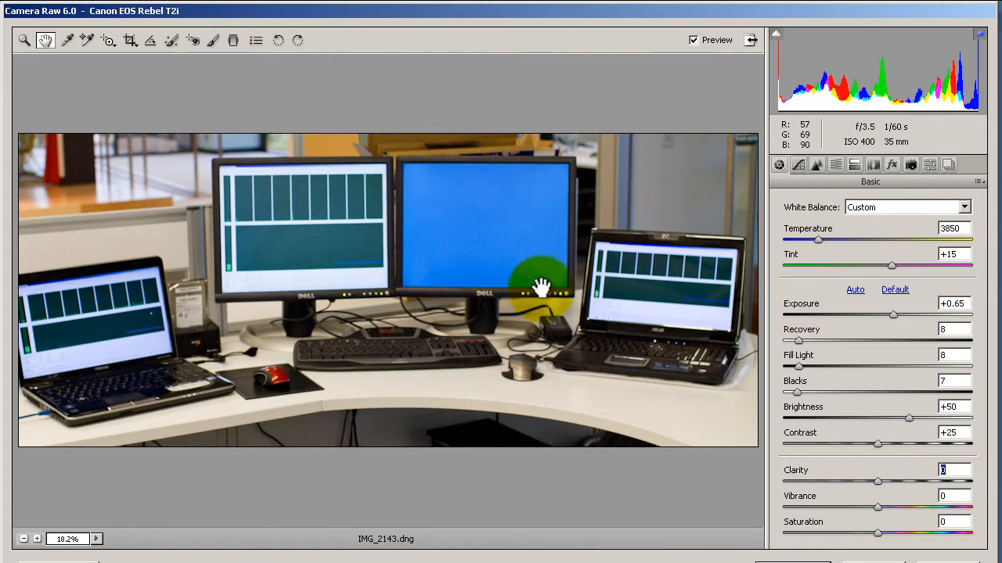
left_click_drag(876, 480, 924, 486)
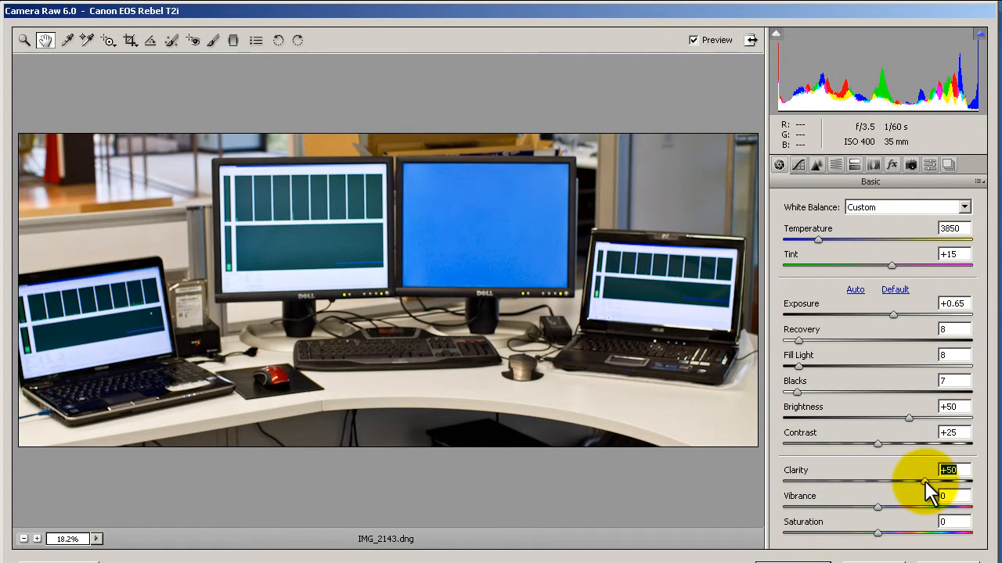
double_click(925, 481)
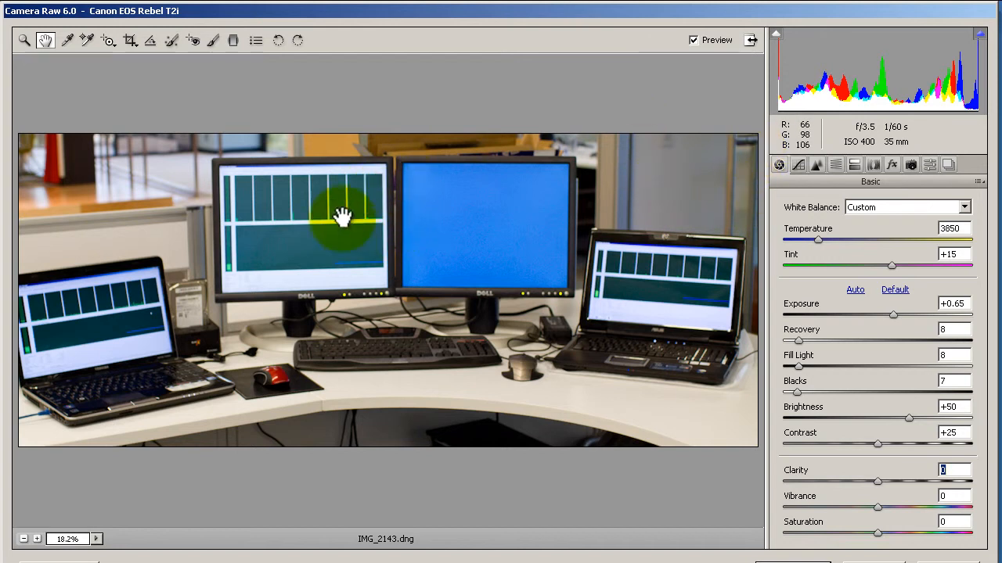
left_click_drag(873, 479, 926, 480)
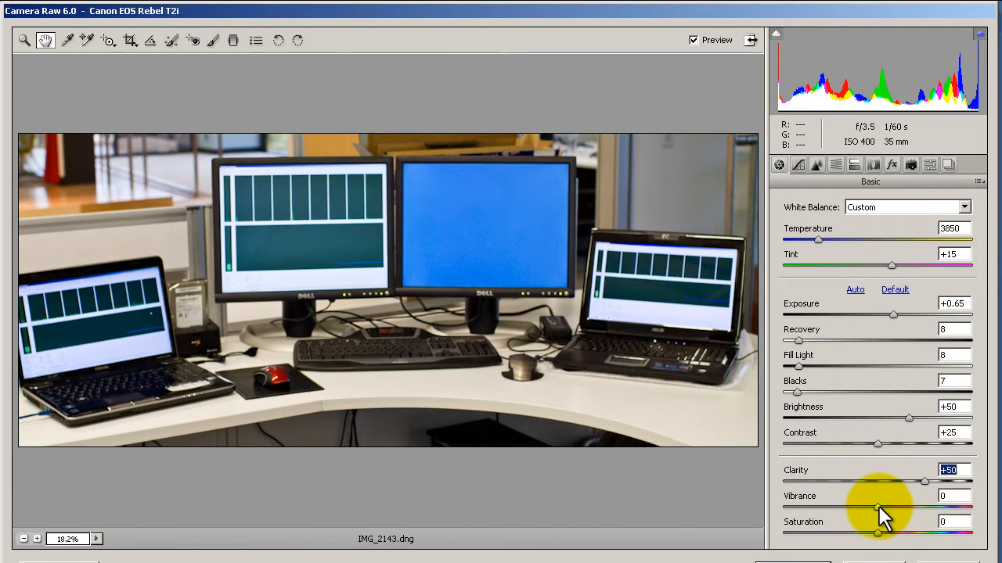
Step: Try Vibrance at +30, +100 and +46, and return it to 0
left_click_drag(879, 505, 907, 510)
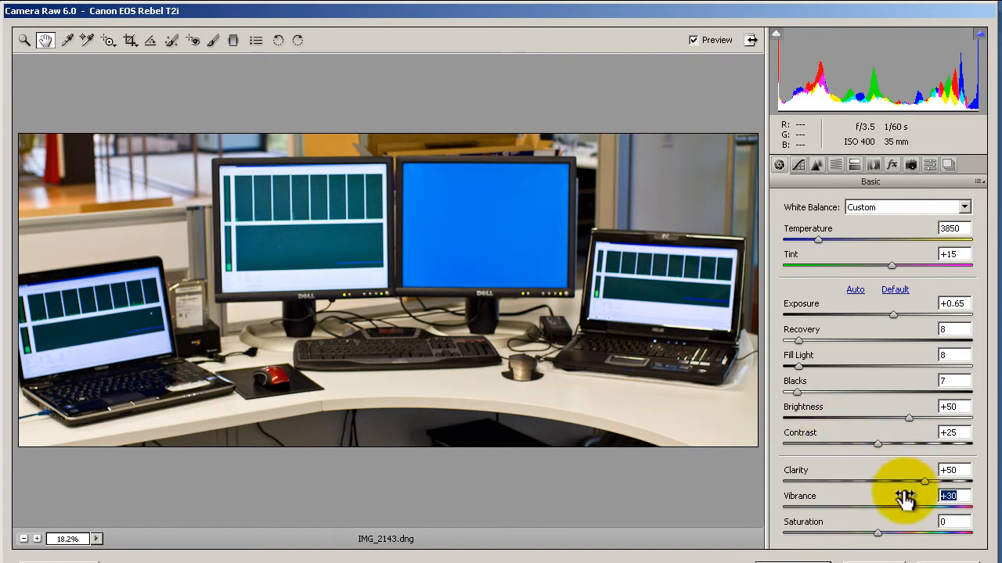
left_click_drag(906, 505, 973, 470)
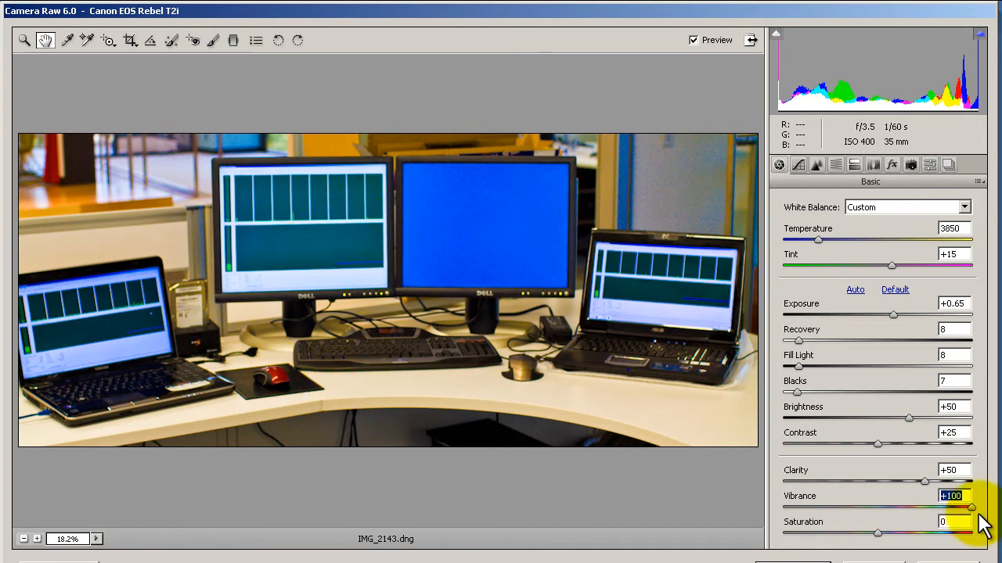
left_click_drag(971, 507, 921, 507)
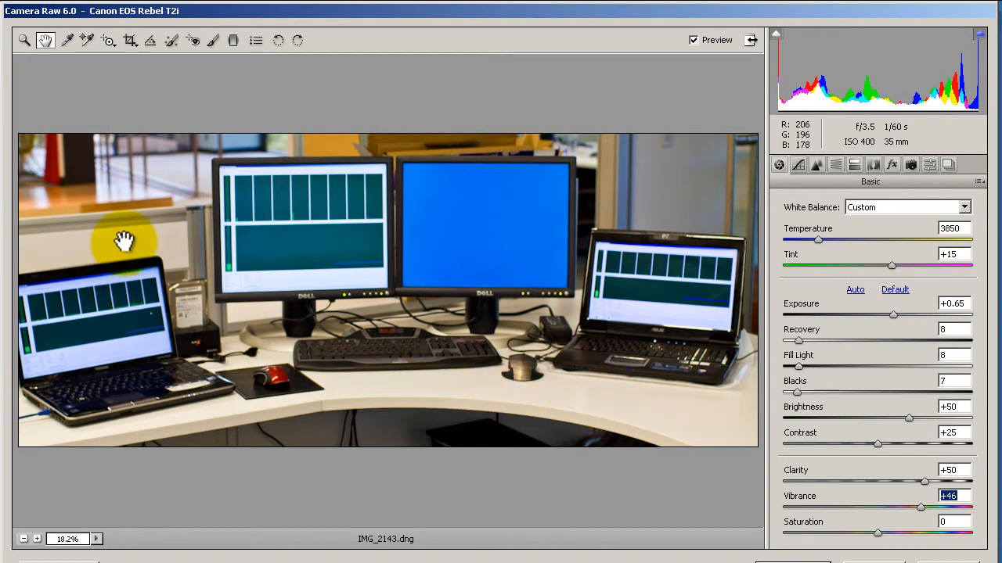
left_click_drag(920, 507, 877, 506)
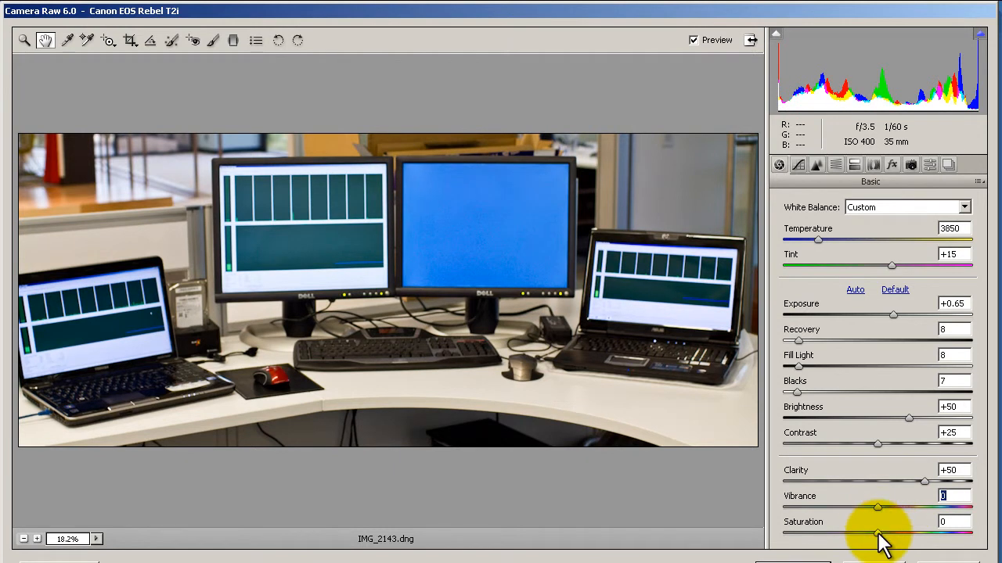
Step: Try Saturation at +100 to compare it with Vibrance, and reset it to 0
left_click_drag(878, 532, 996, 548)
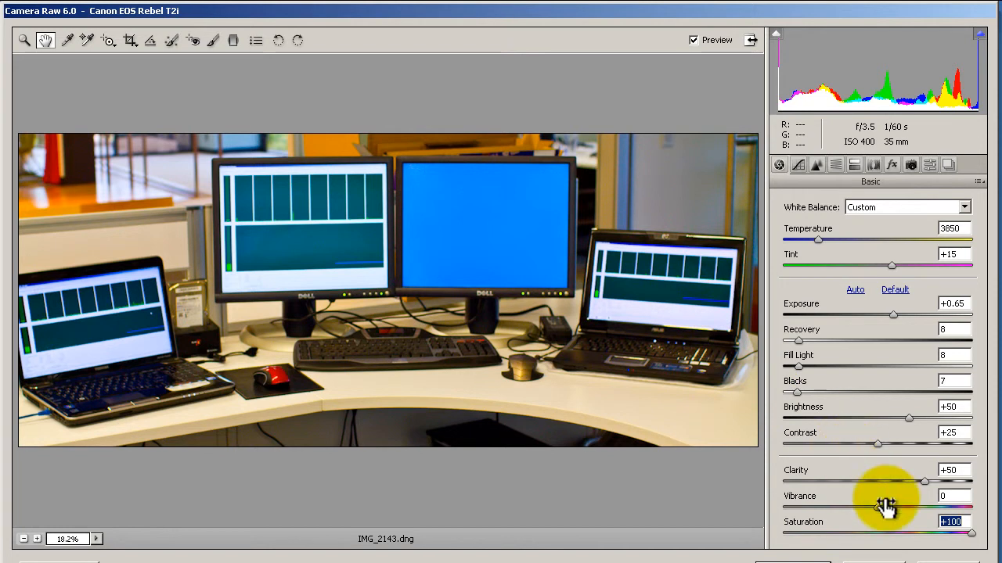
left_click_drag(969, 533, 928, 509)
double_click(896, 532)
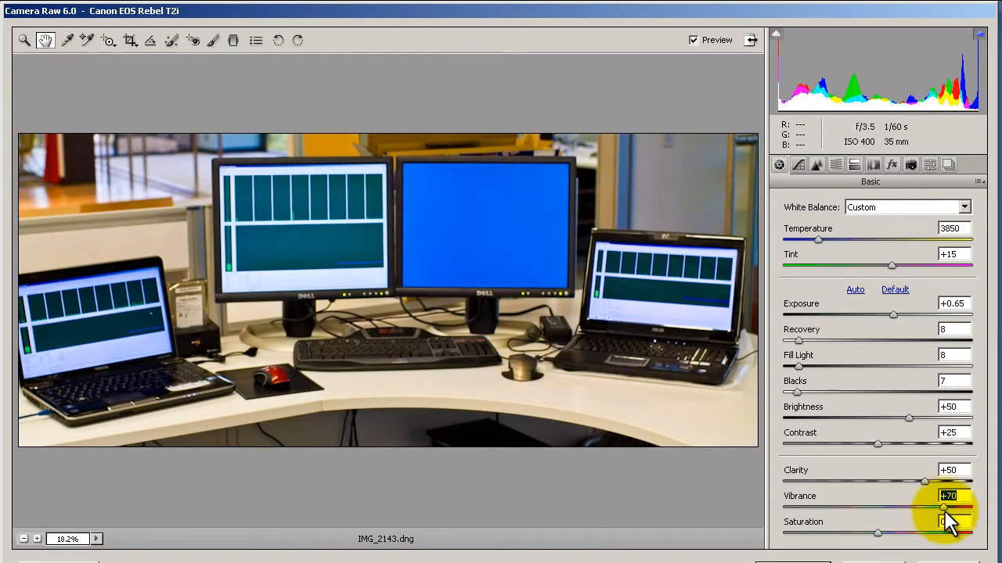
Step: Set Vibrance to +44 and open the developed photo in Photoshop
mouse_move(931, 516)
left_mouse_down()
mouse_move(886, 516)
mouse_move(917, 523)
left_mouse_up()
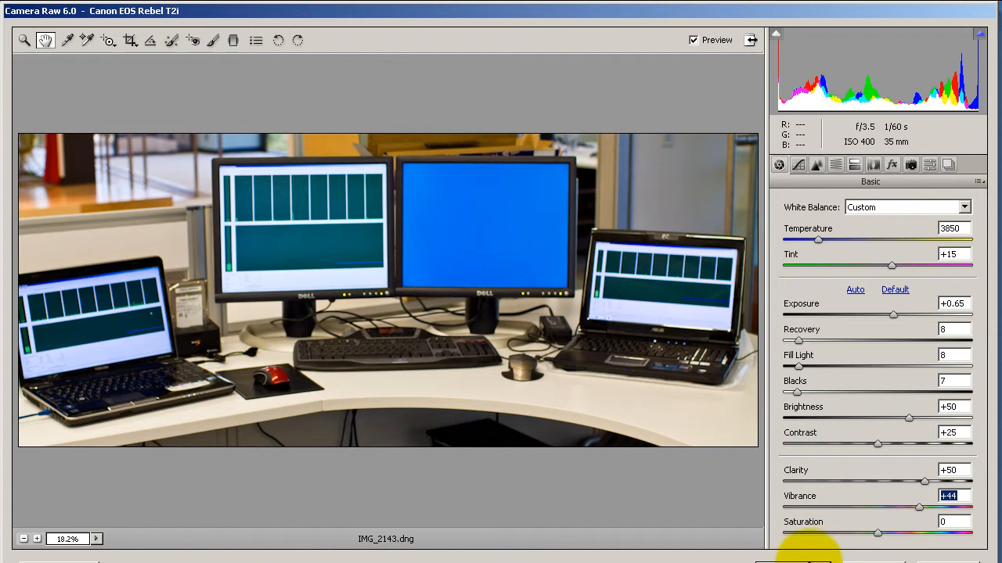
left_click(795, 561)
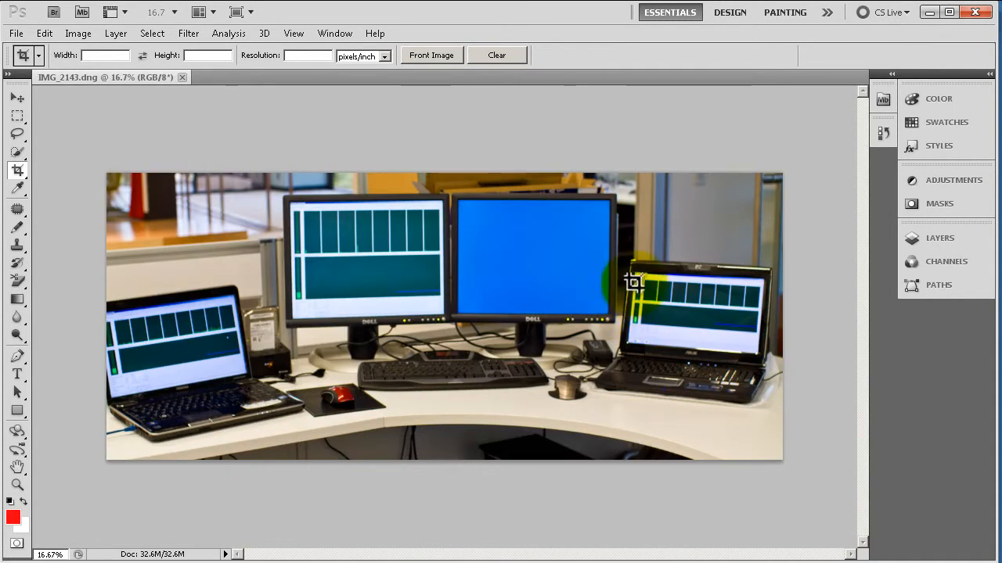
Step: Crop a narrow strip off the right edge of the photo
left_click_drag(54, 145, 771, 525)
right_click(698, 196)
left_click(708, 207)
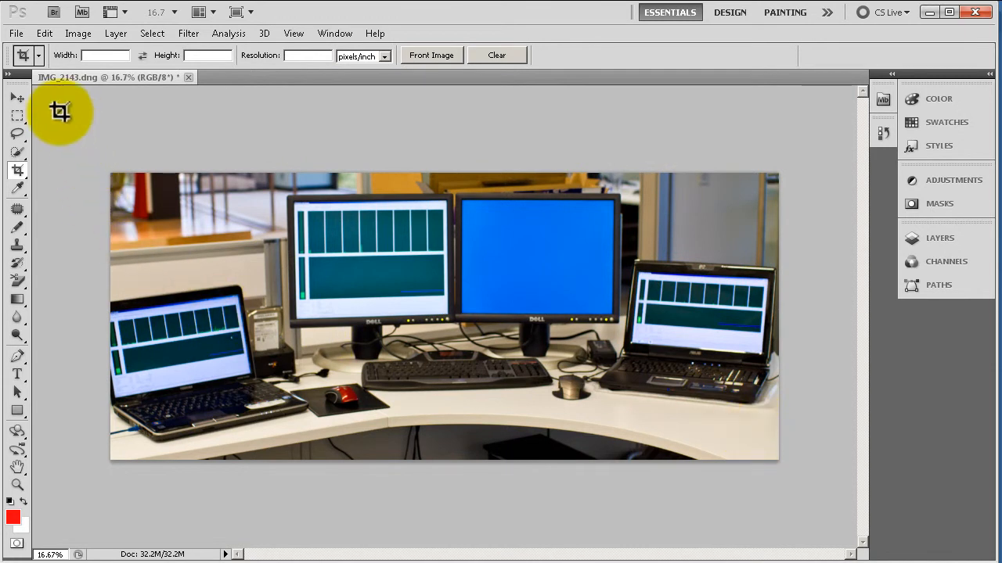
Step: Start a Save for Web & Devices export of the cropped photo, continuing despite its large size
left_click(16, 34)
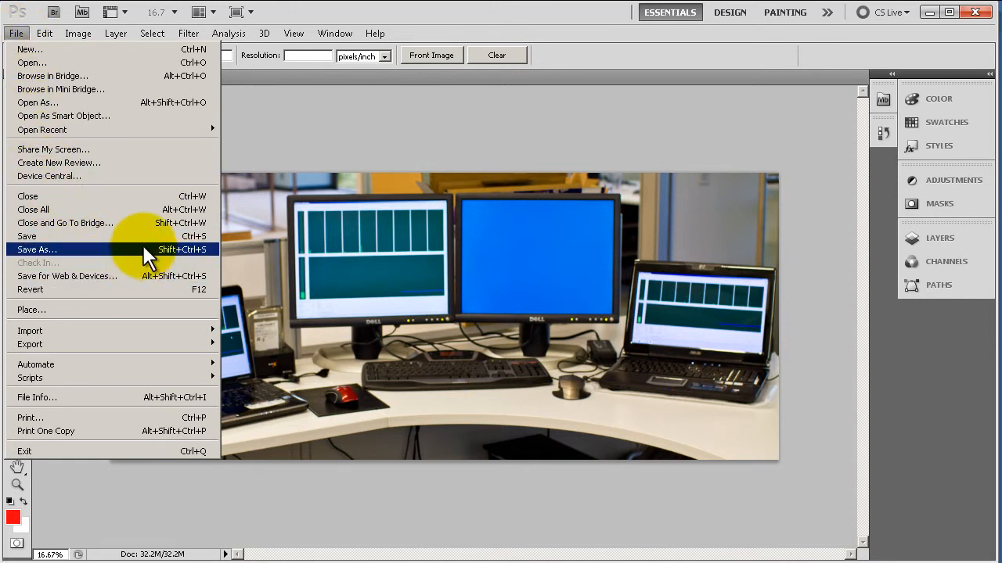
left_click(145, 275)
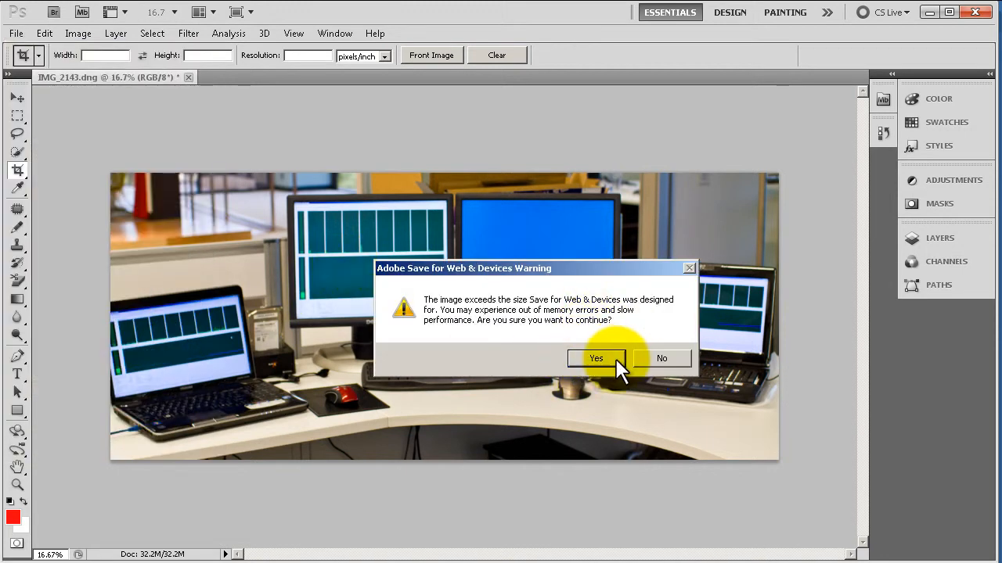
left_click(597, 359)
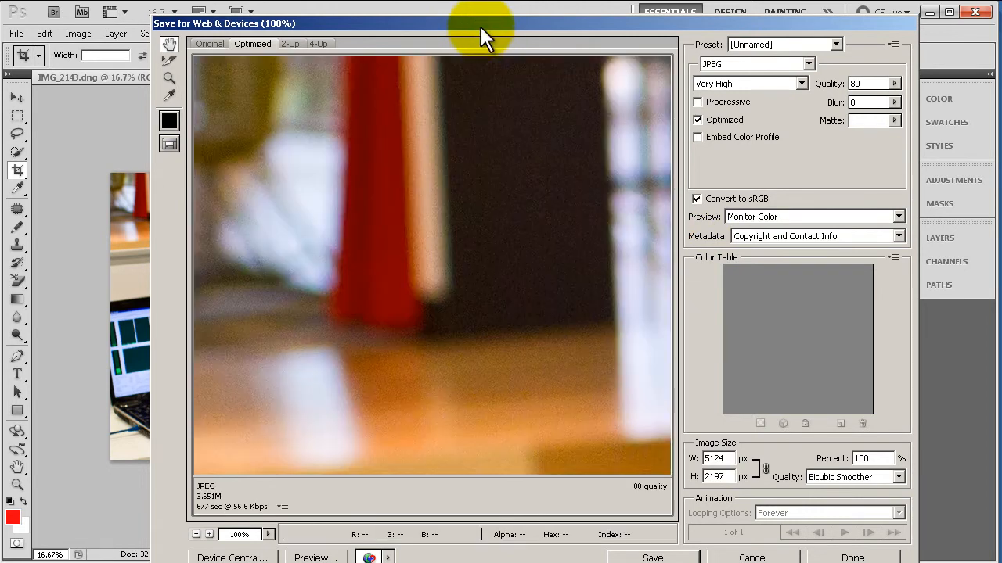
left_click_drag(480, 26, 368, 13)
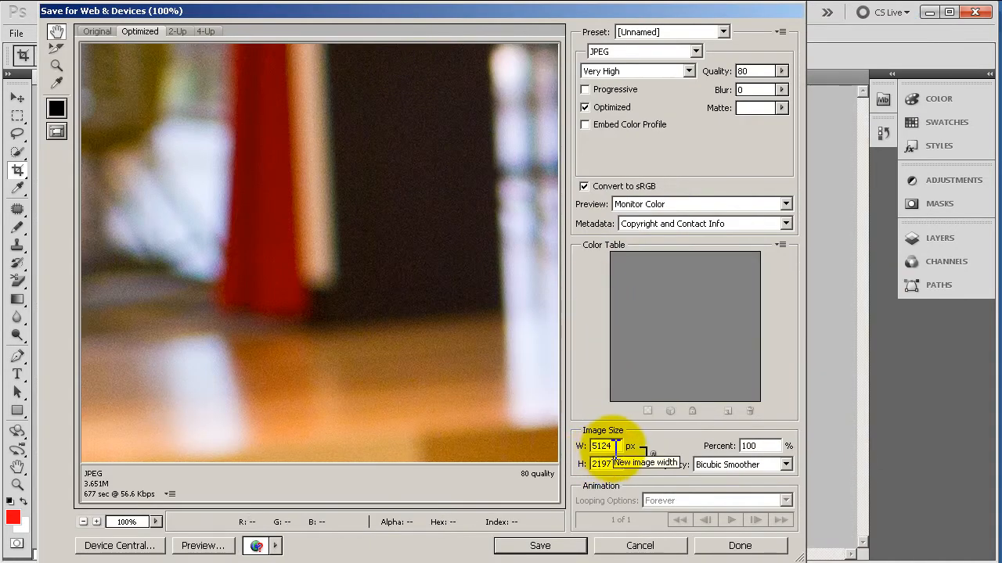
Step: Set the width of the exported image to 1024 px with proportions linked
left_click_drag(615, 446, 540, 443)
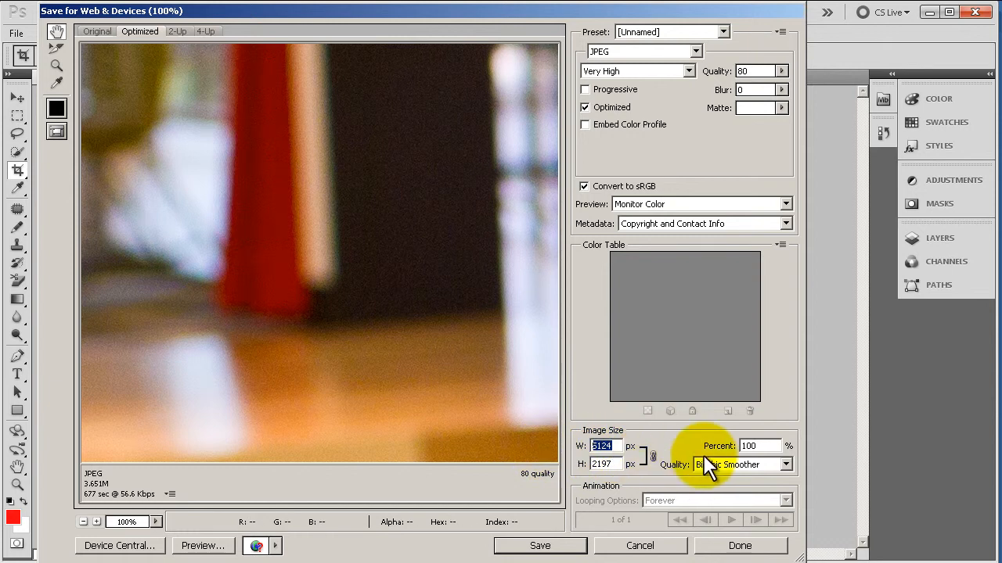
type("1024")
key("Tab")
Step: Inspect both sides of the resized JPEG preview and keep the compression quality at Very High
left_click_drag(491, 281, 112, 290)
left_click_drag(264, 230, 583, 346)
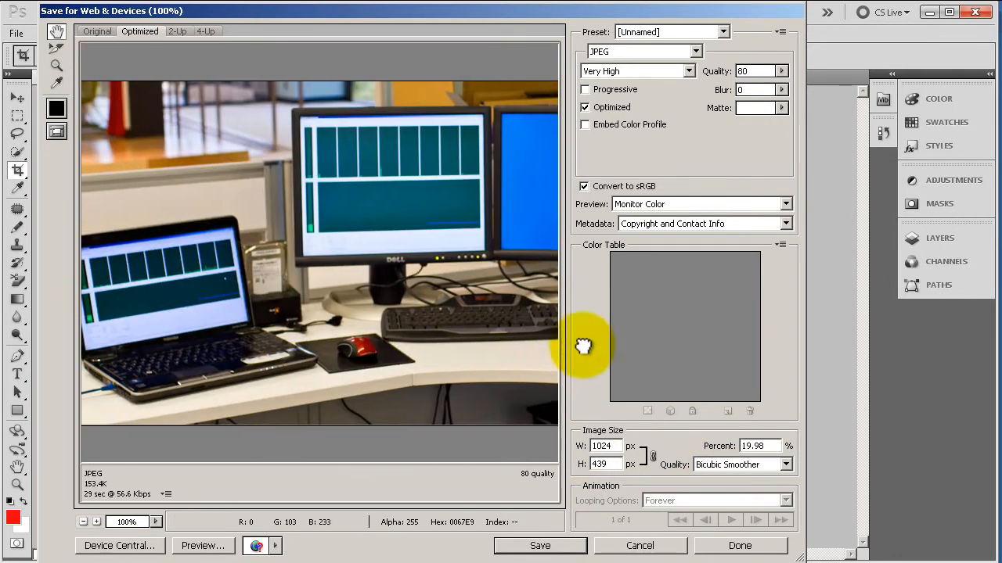
left_click_drag(431, 246, 70, 231)
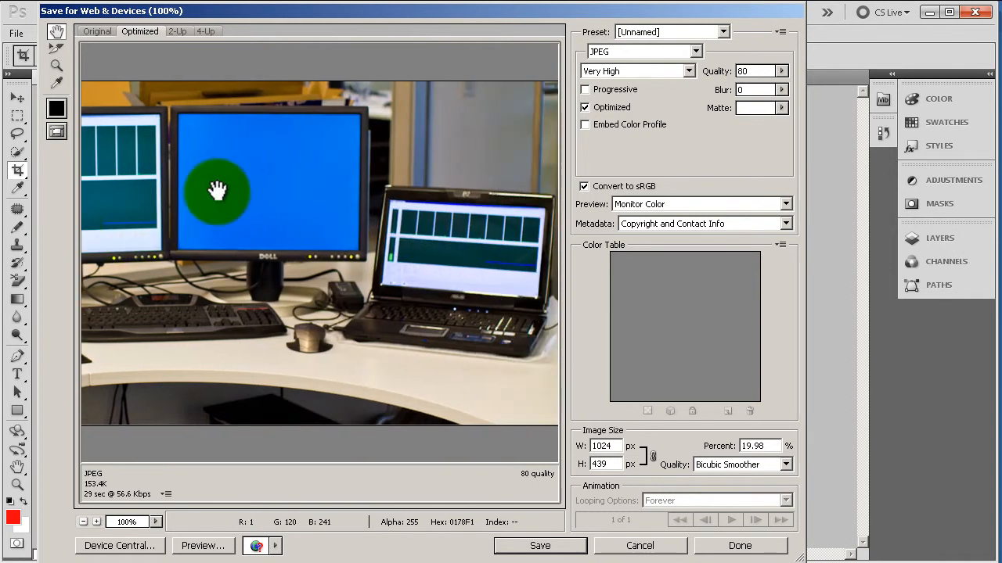
left_click(644, 70)
left_click(643, 71)
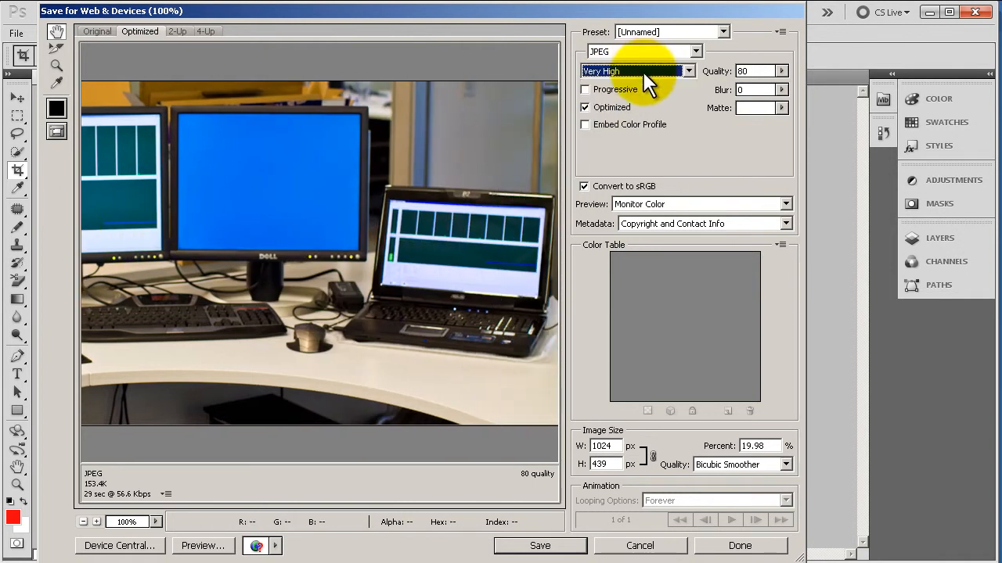